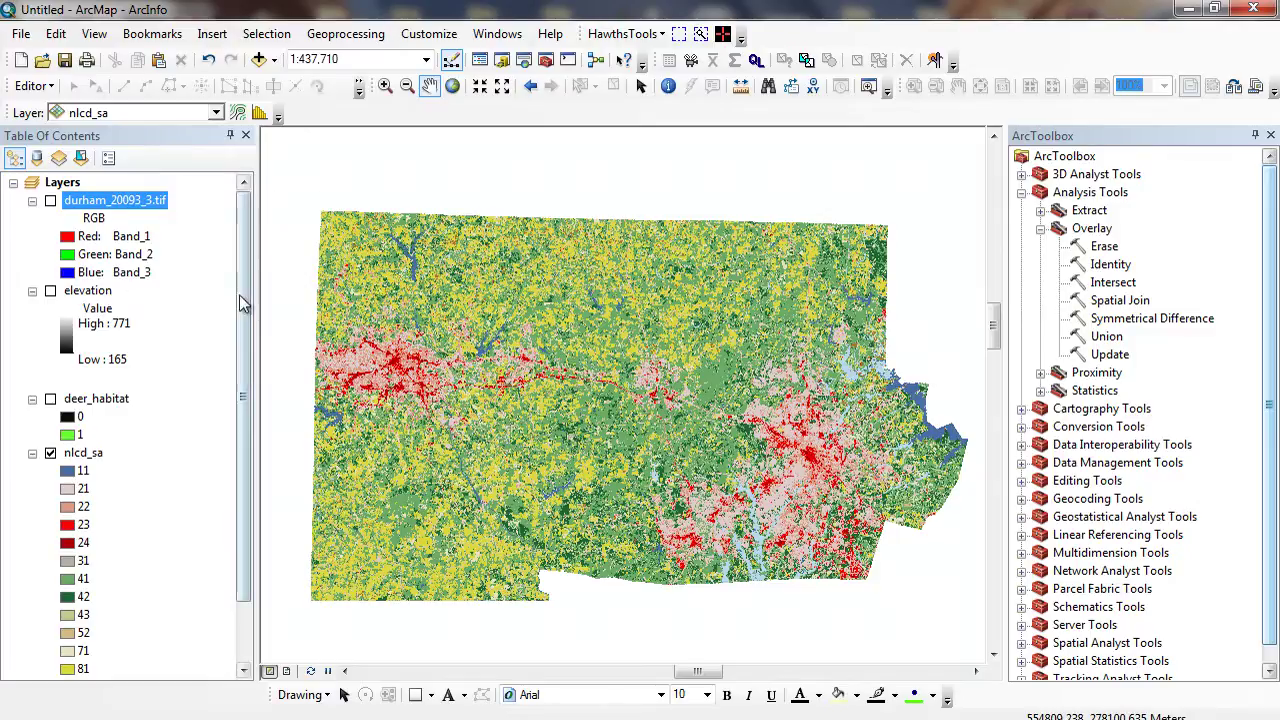
- Zoom in on the western urban area until individual land cover pixels appear
drag(239, 295, 252, 383)
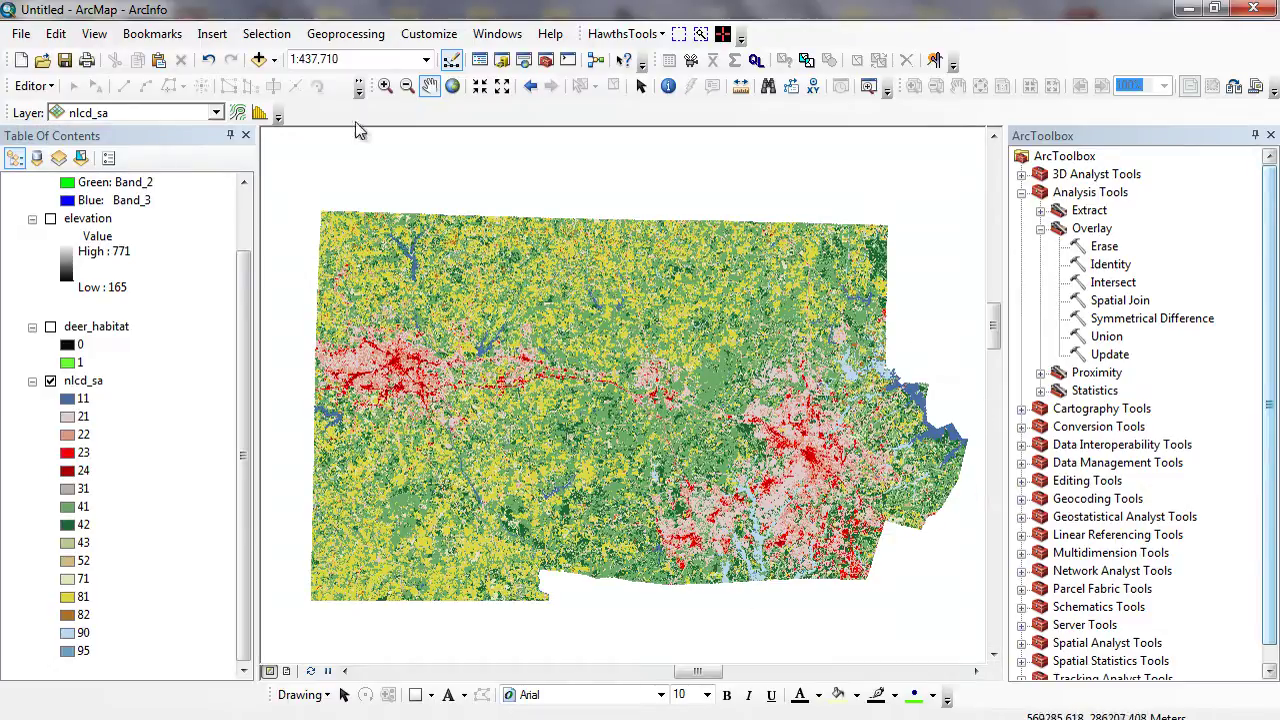
click(385, 85)
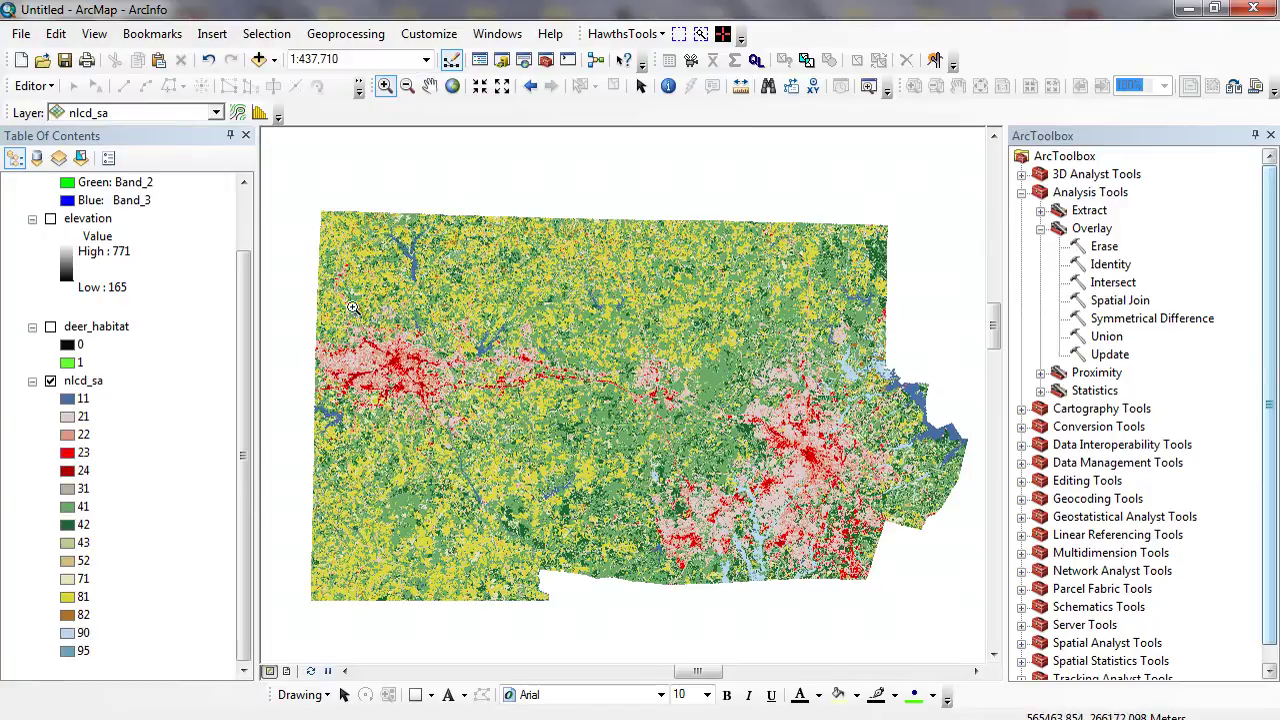
drag(346, 308, 455, 374)
drag(369, 270, 486, 378)
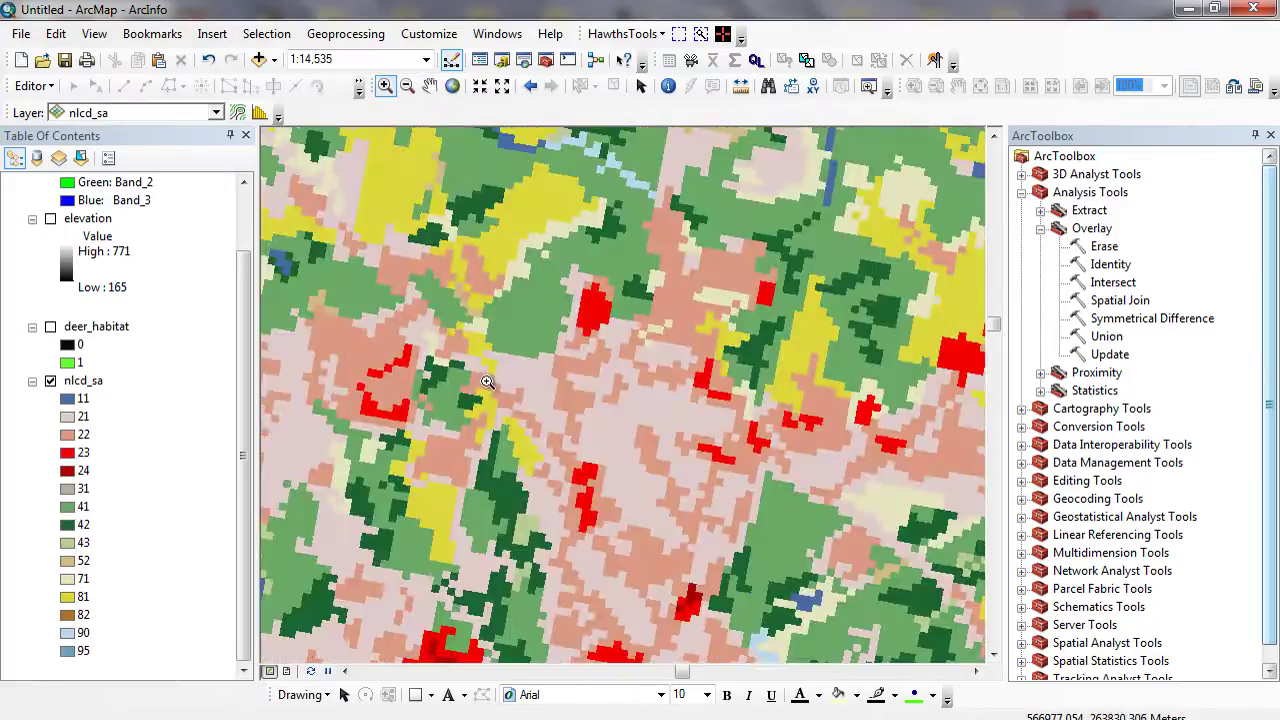
drag(384, 262, 571, 411)
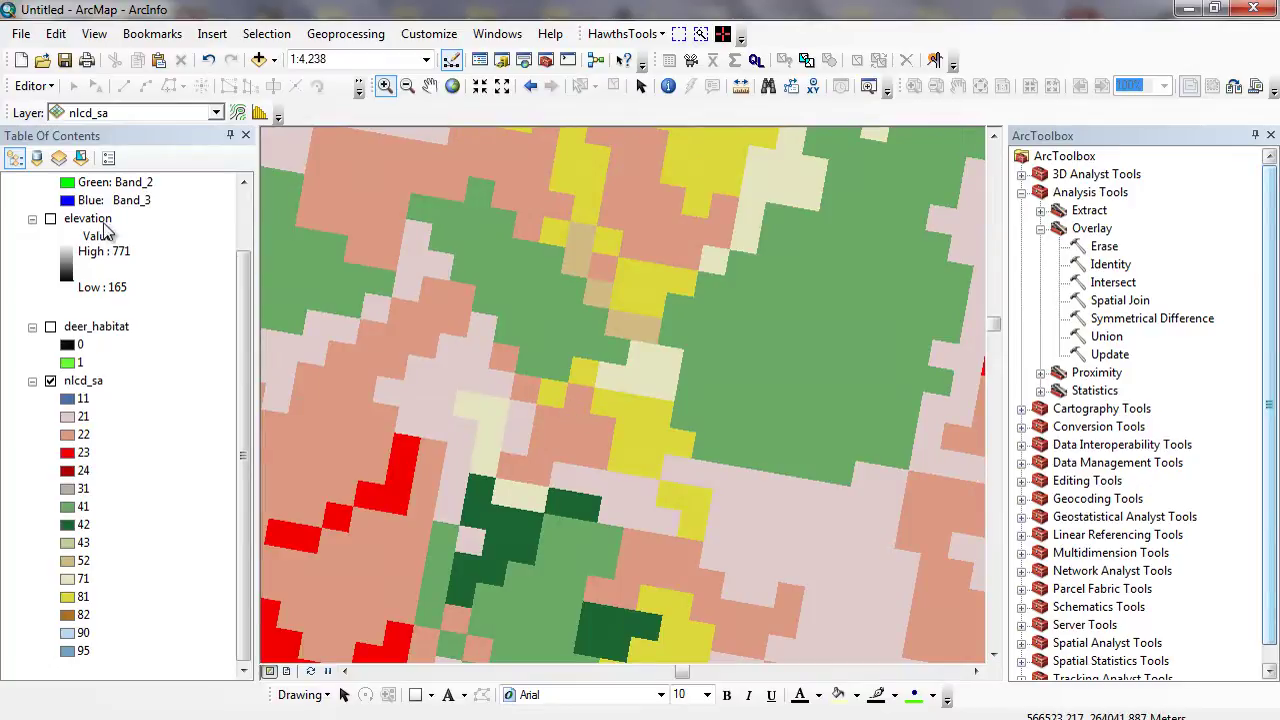
- Review nlcd_sa's source properties: 30 m cells in the NAD_1983_Albers projection
right_click(98, 386)
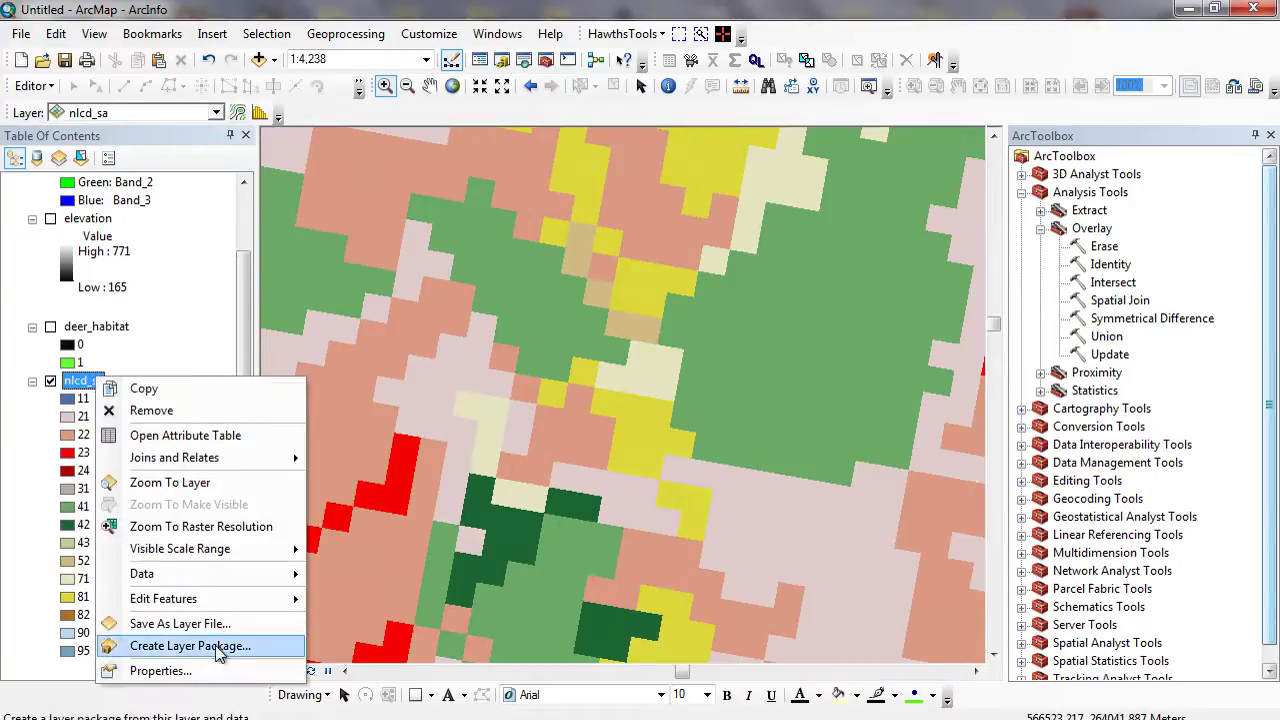
click(217, 673)
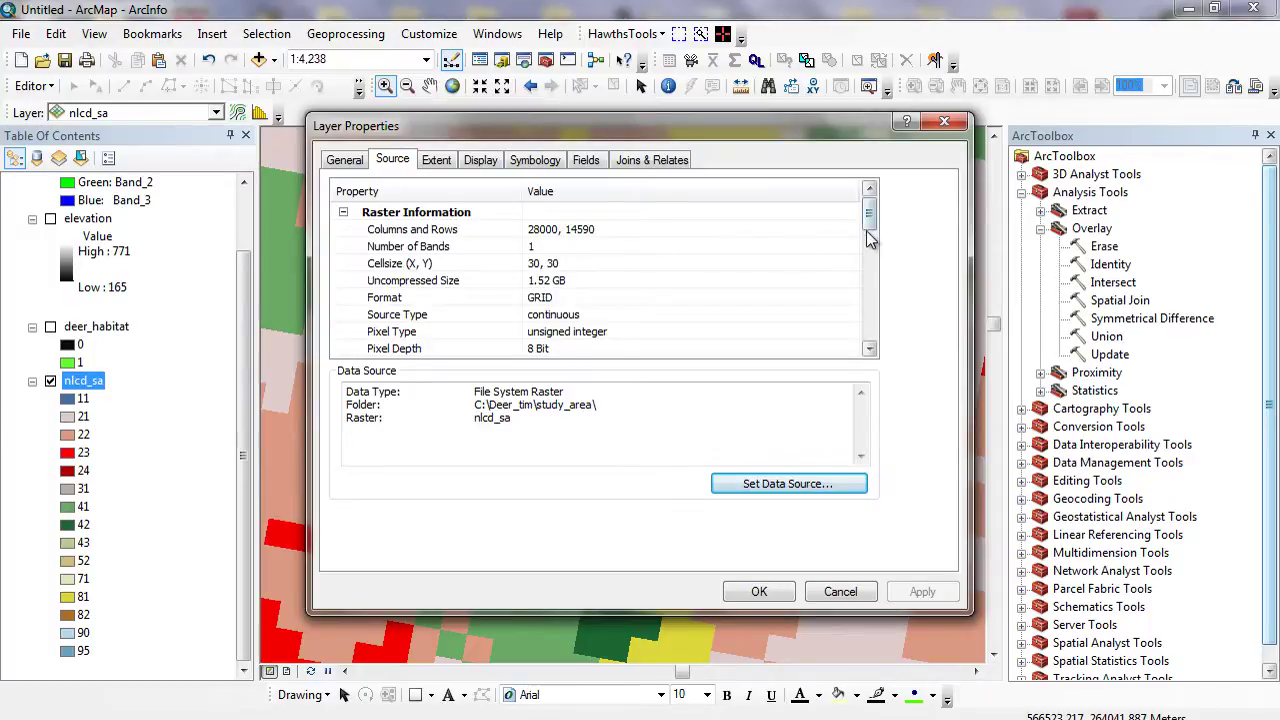
scroll(868, 230, down, 1)
drag(868, 230, 872, 296)
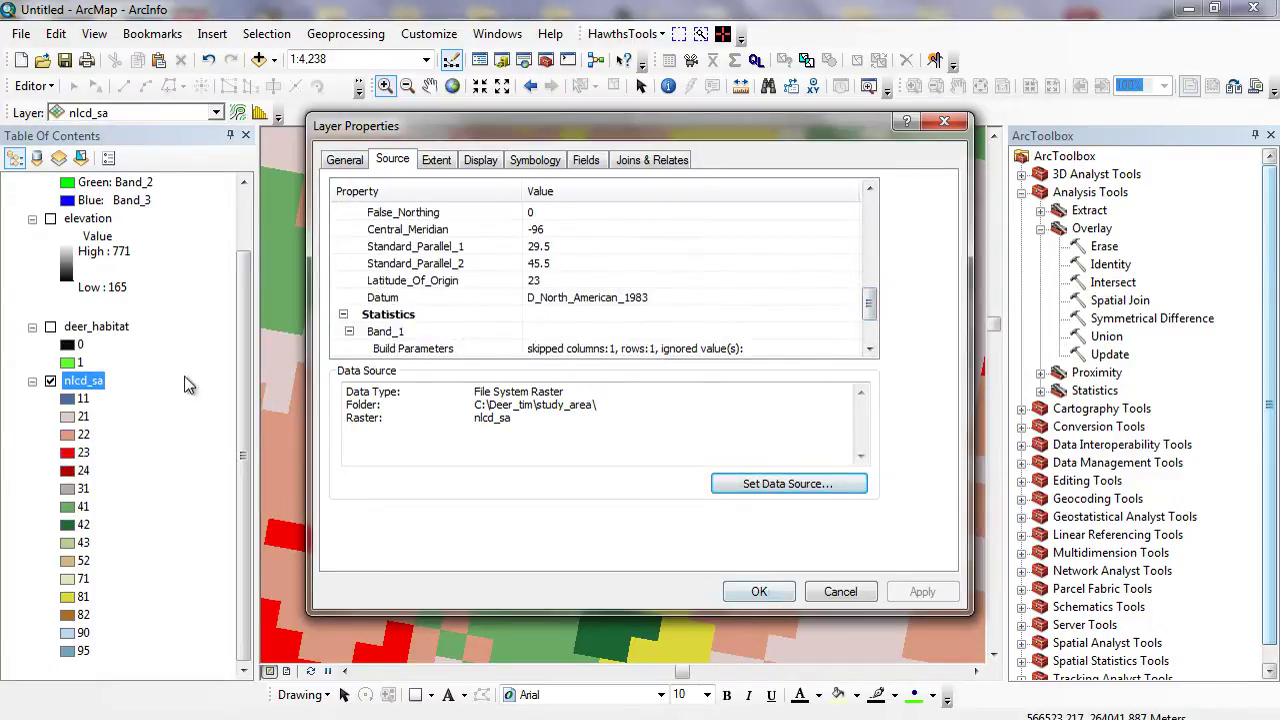
click(758, 592)
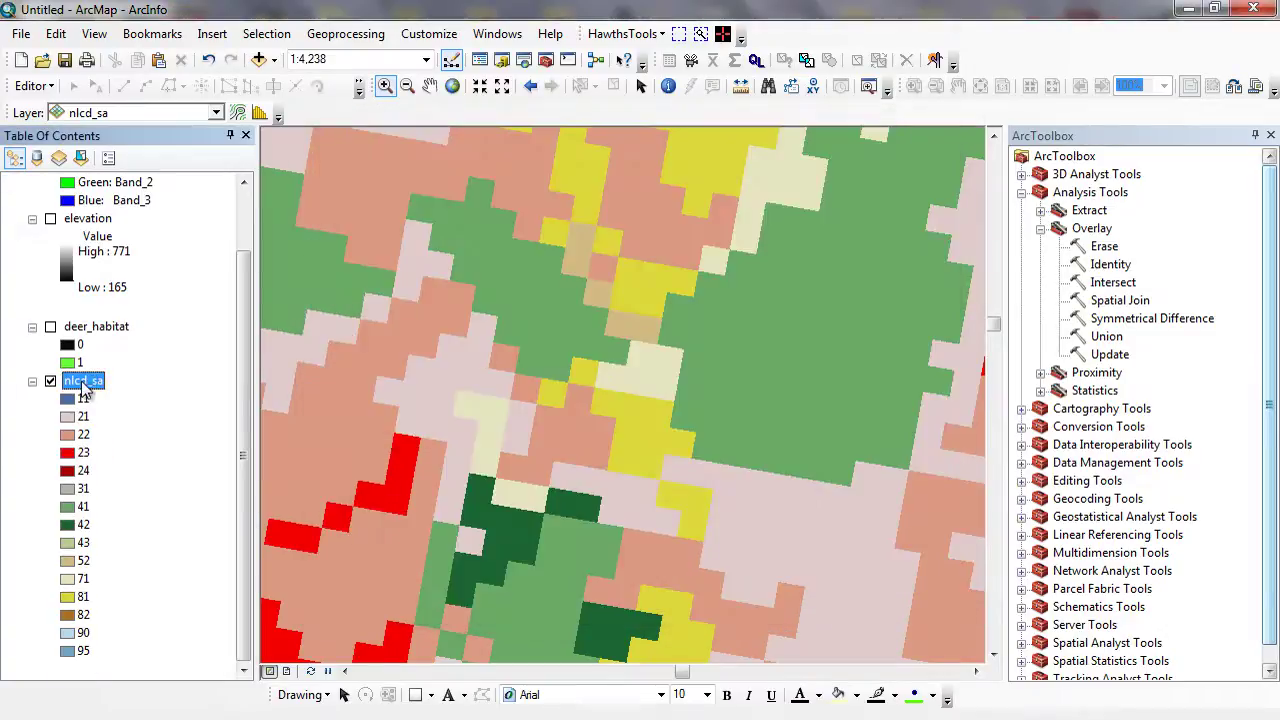
- Zoom to the nlcd_sa extent, turn on deer_habitat, and zoom into the central study area
right_click(84, 381)
click(157, 487)
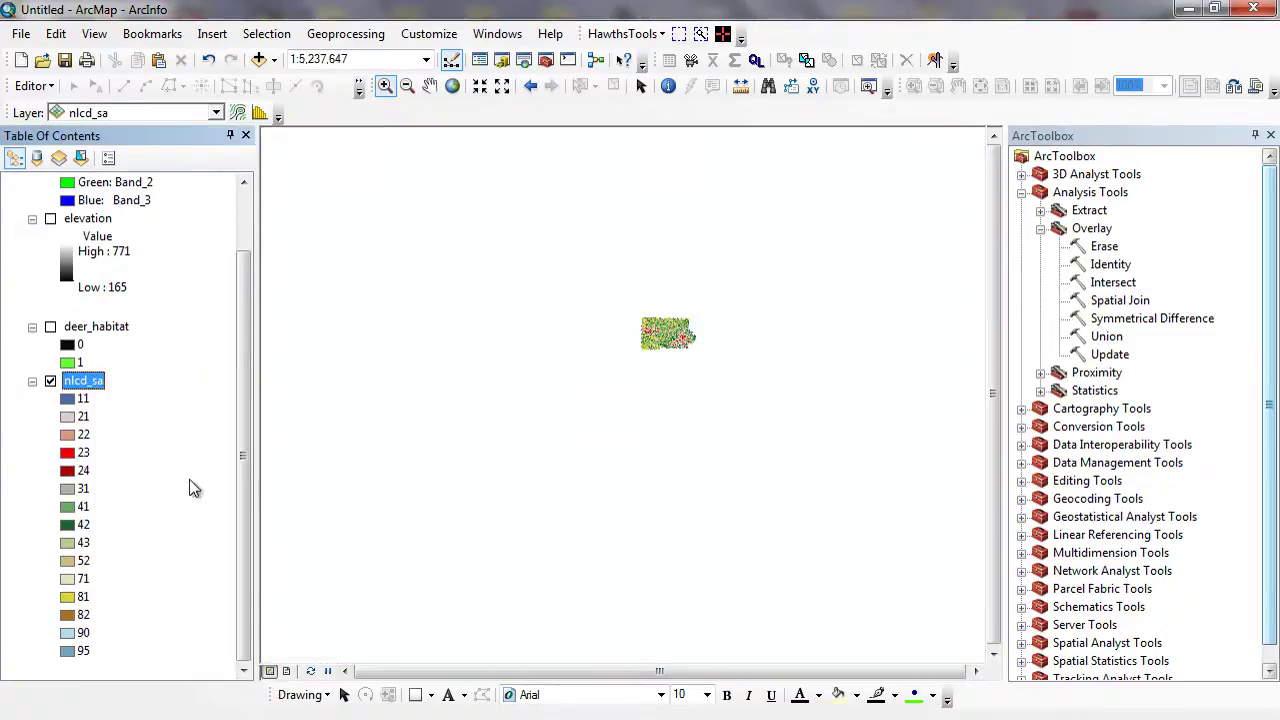
click(381, 85)
drag(600, 294, 757, 374)
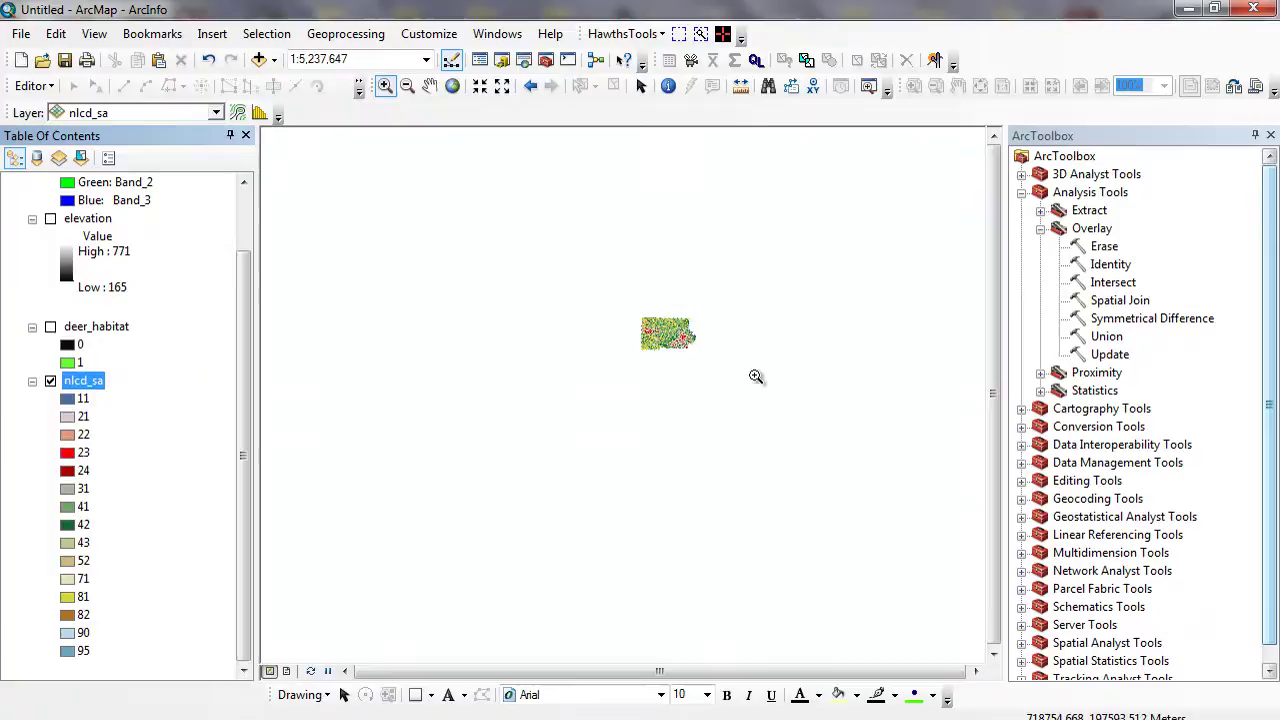
drag(319, 272, 700, 491)
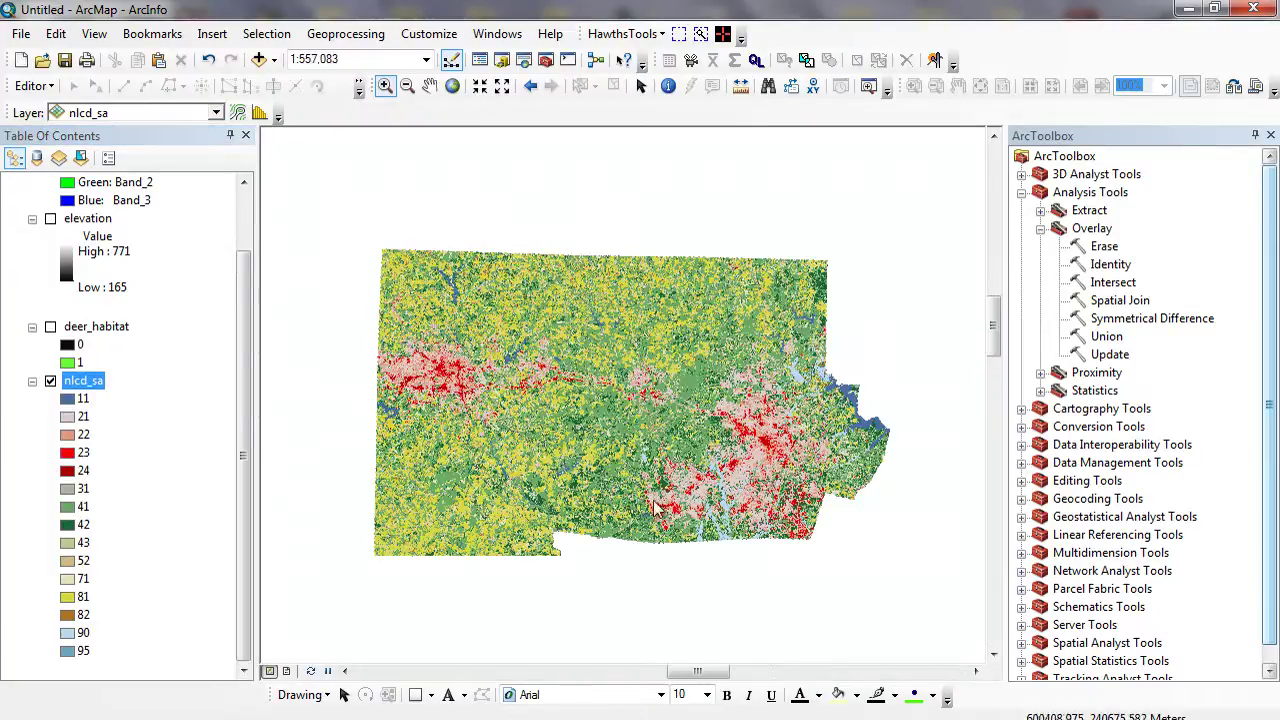
click(50, 327)
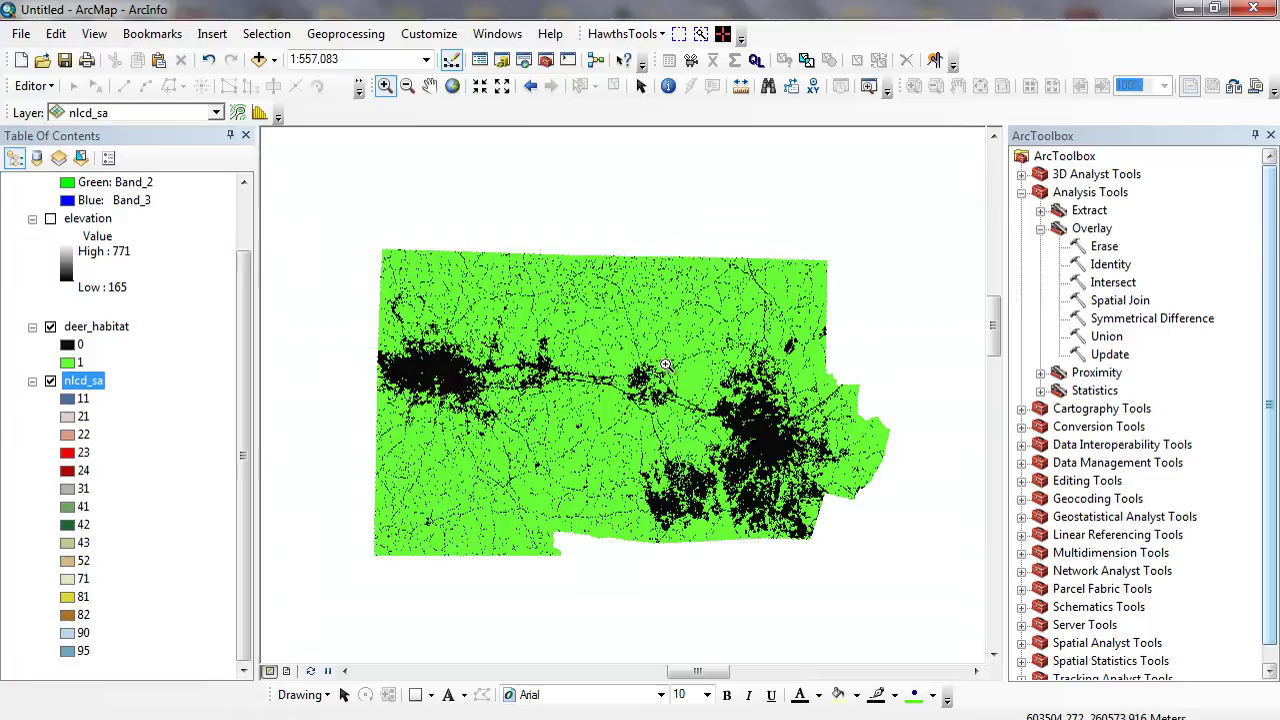
drag(615, 334, 790, 456)
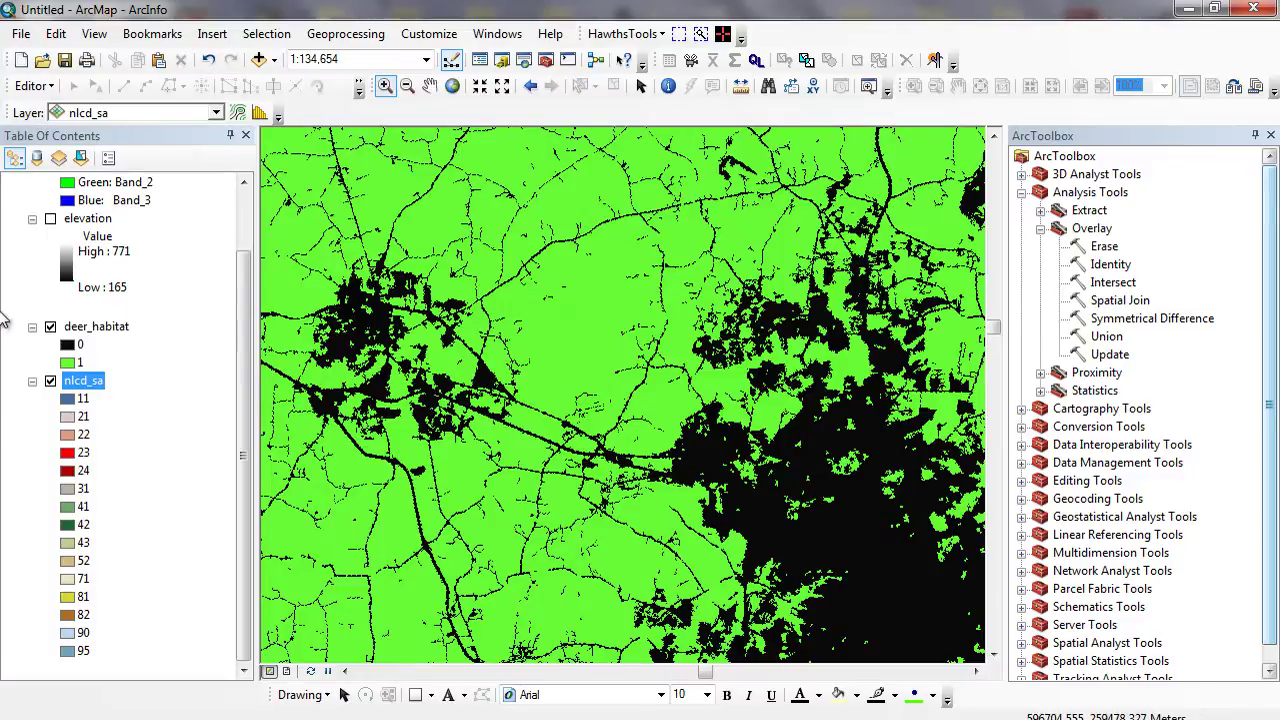
- Hide deer_habitat and nlcd_sa, show the elevation layer, and pan it into view
click(50, 326)
click(50, 381)
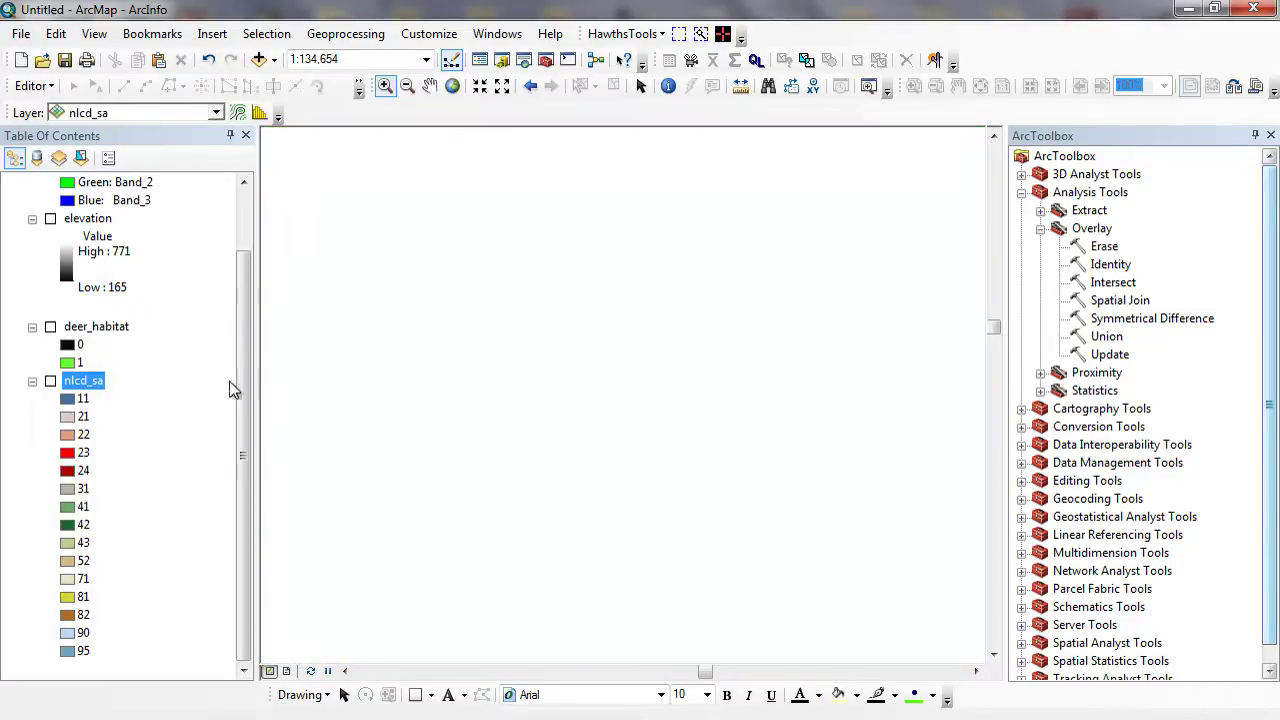
scroll(231, 389, up, 2)
click(50, 290)
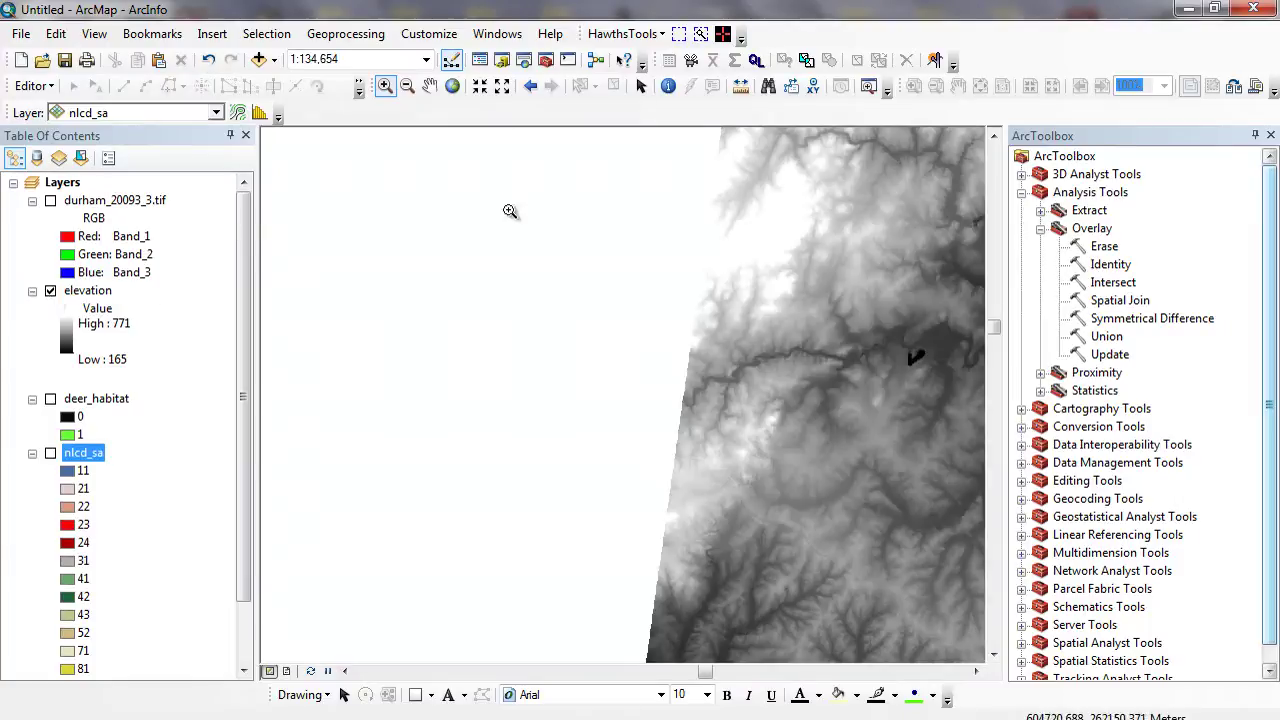
click(429, 85)
drag(778, 387, 457, 432)
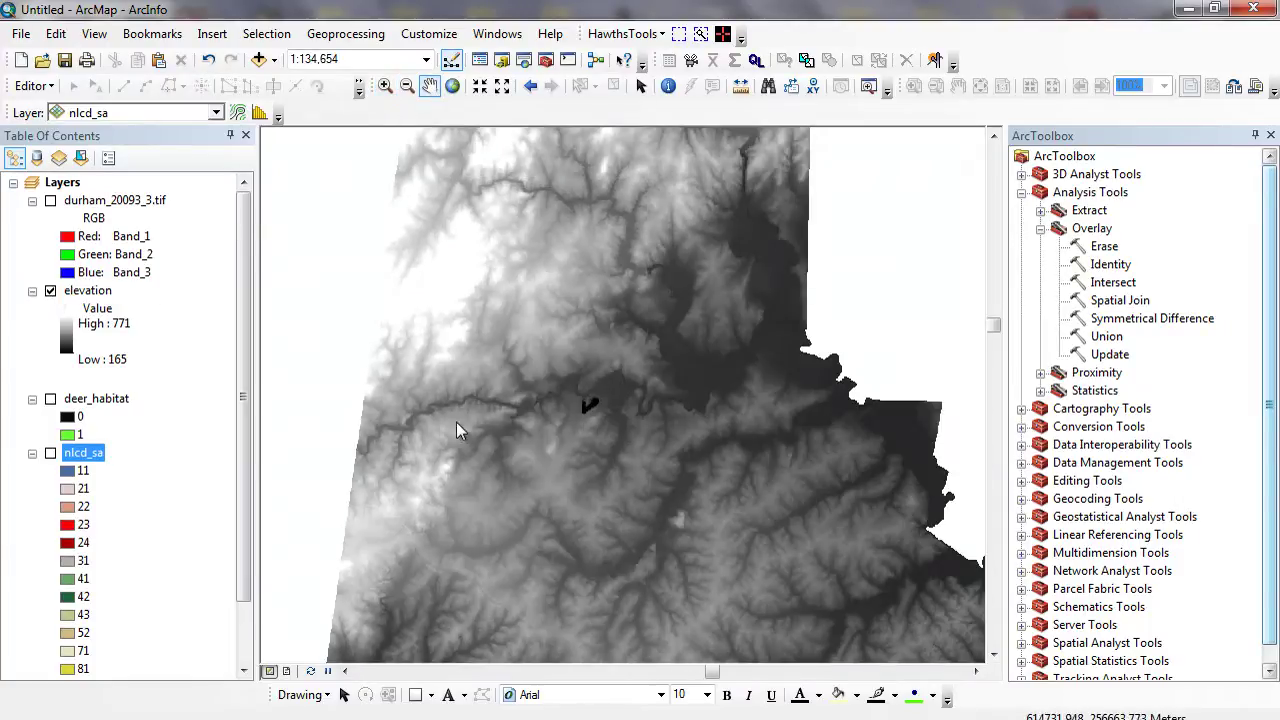
- Zoom out to locate the elevation raster
click(407, 85)
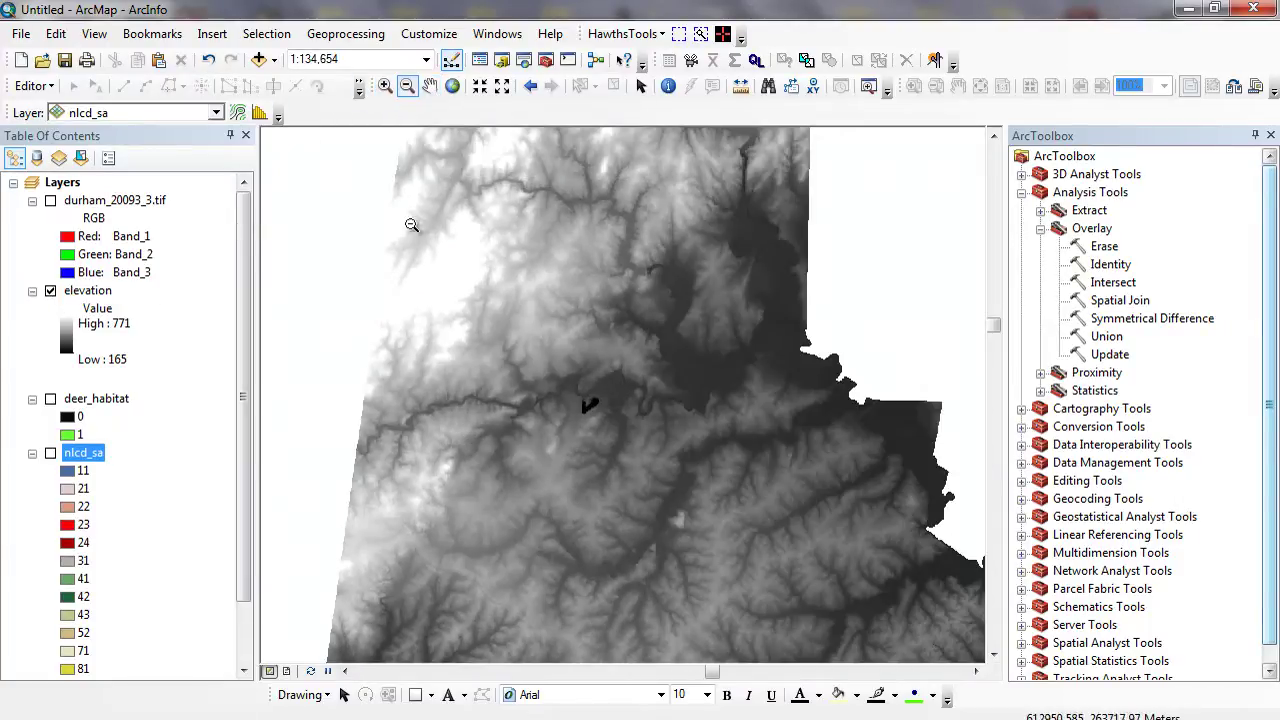
click(766, 480)
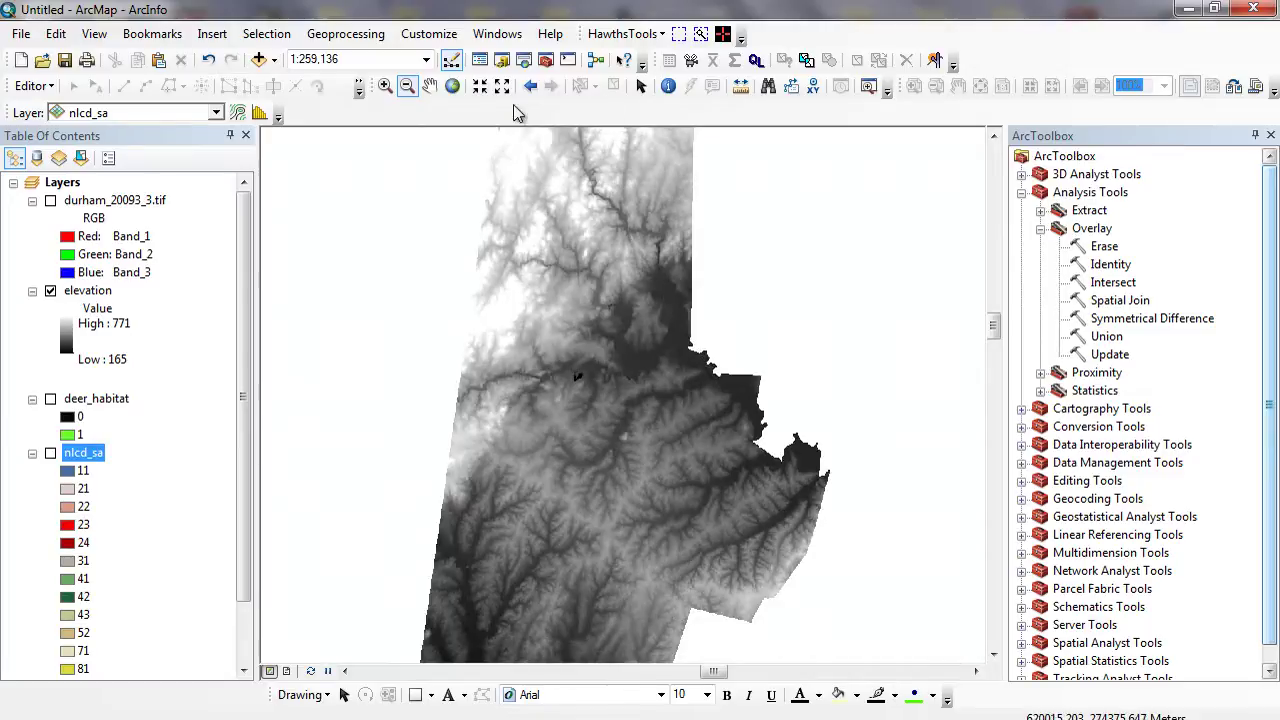
click(790, 528)
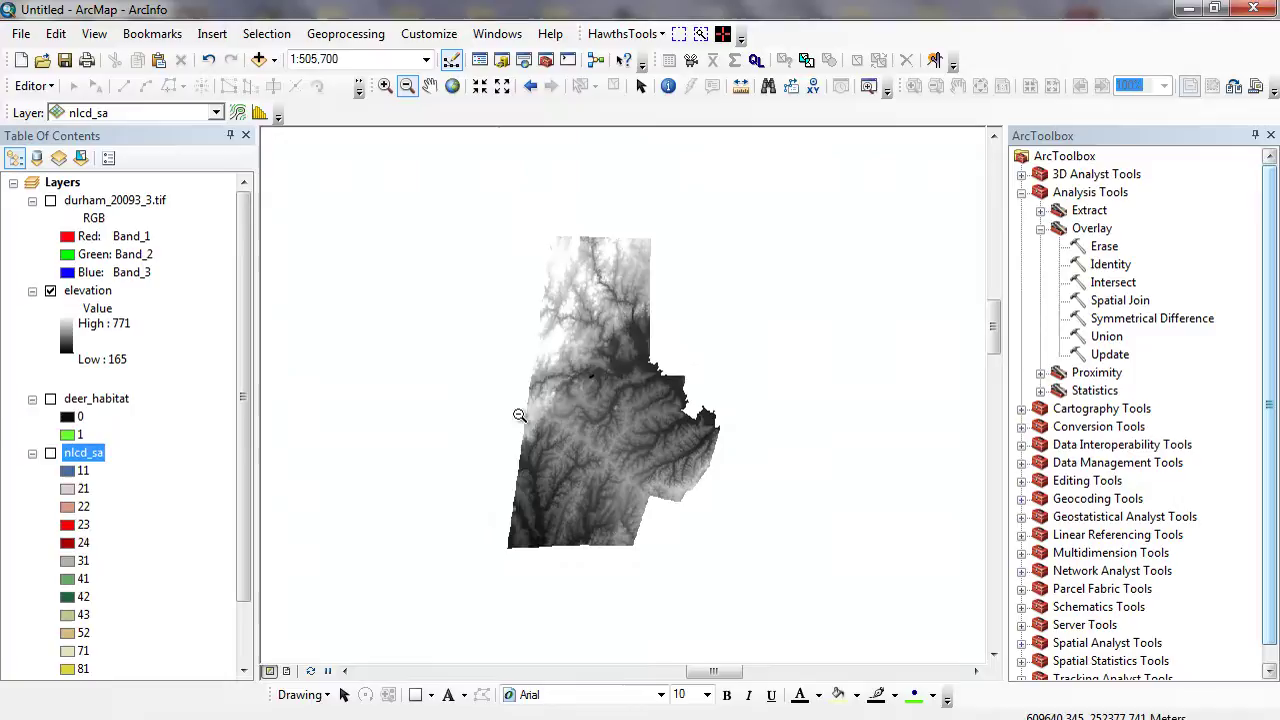
drag(500, 342, 606, 478)
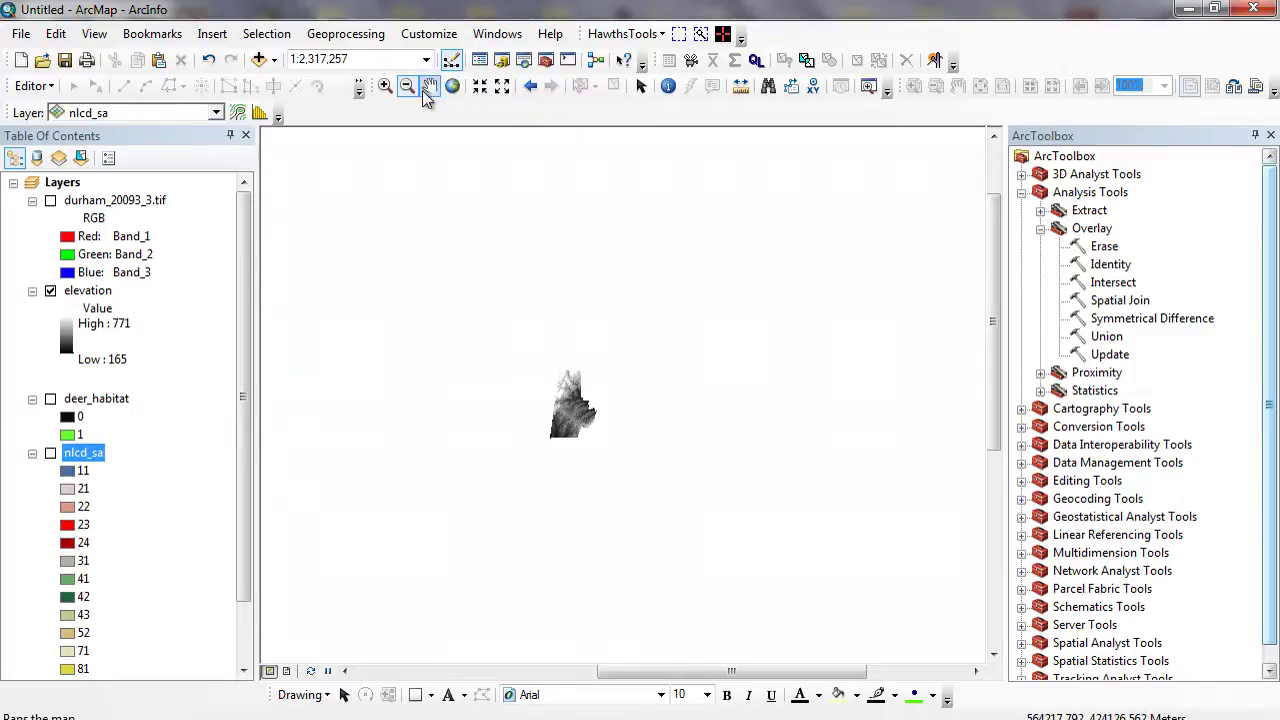
- Zoom into the elevation raster to about 1:377 until its grey cells show, then select it
click(385, 85)
drag(551, 390, 601, 432)
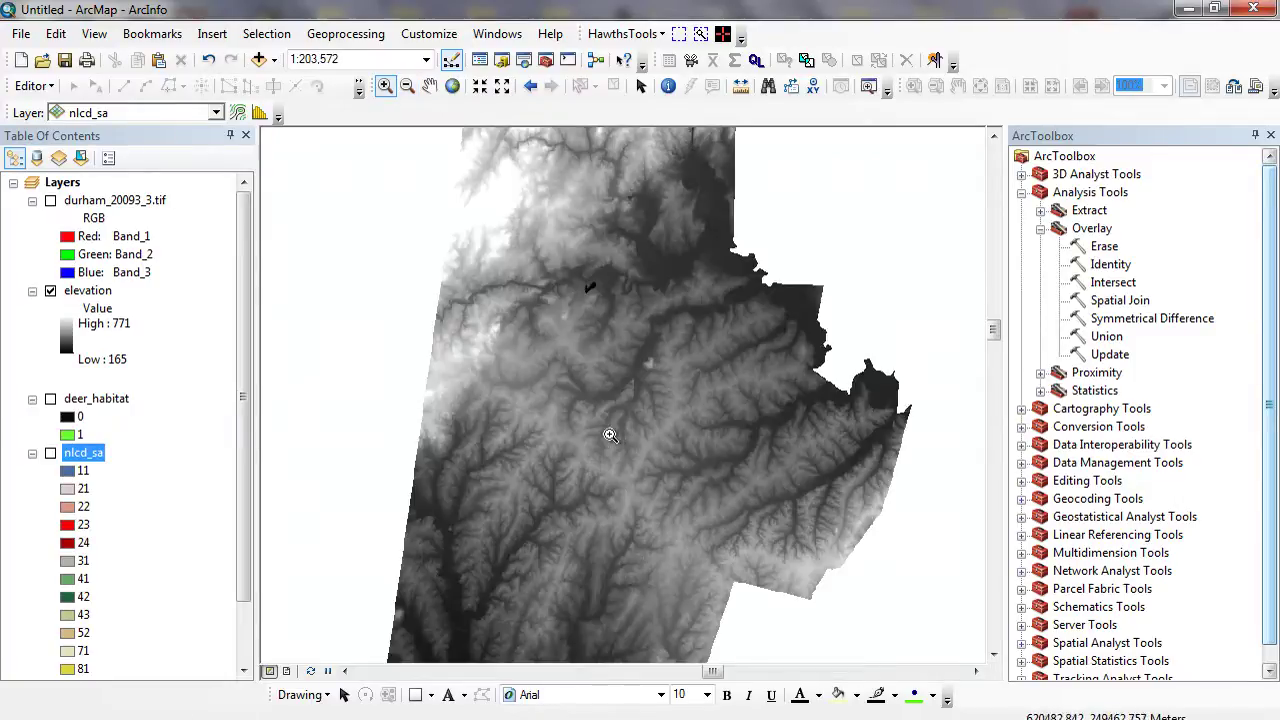
click(603, 429)
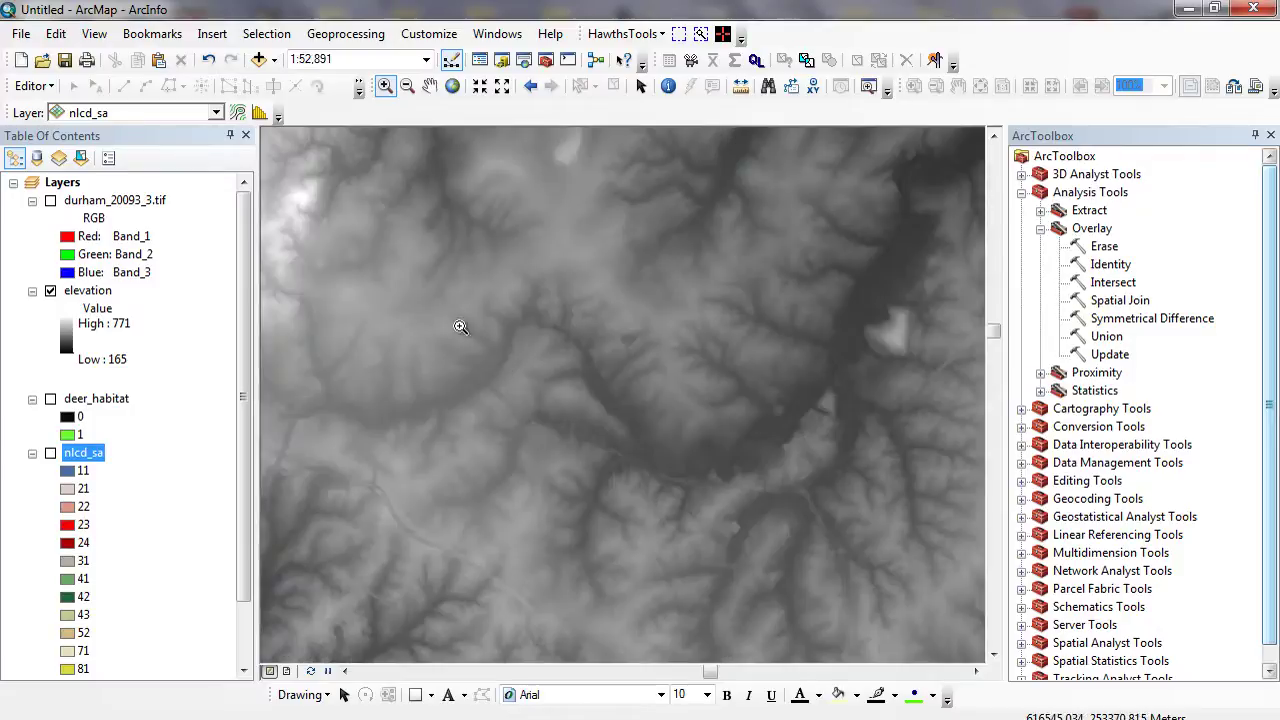
click(651, 478)
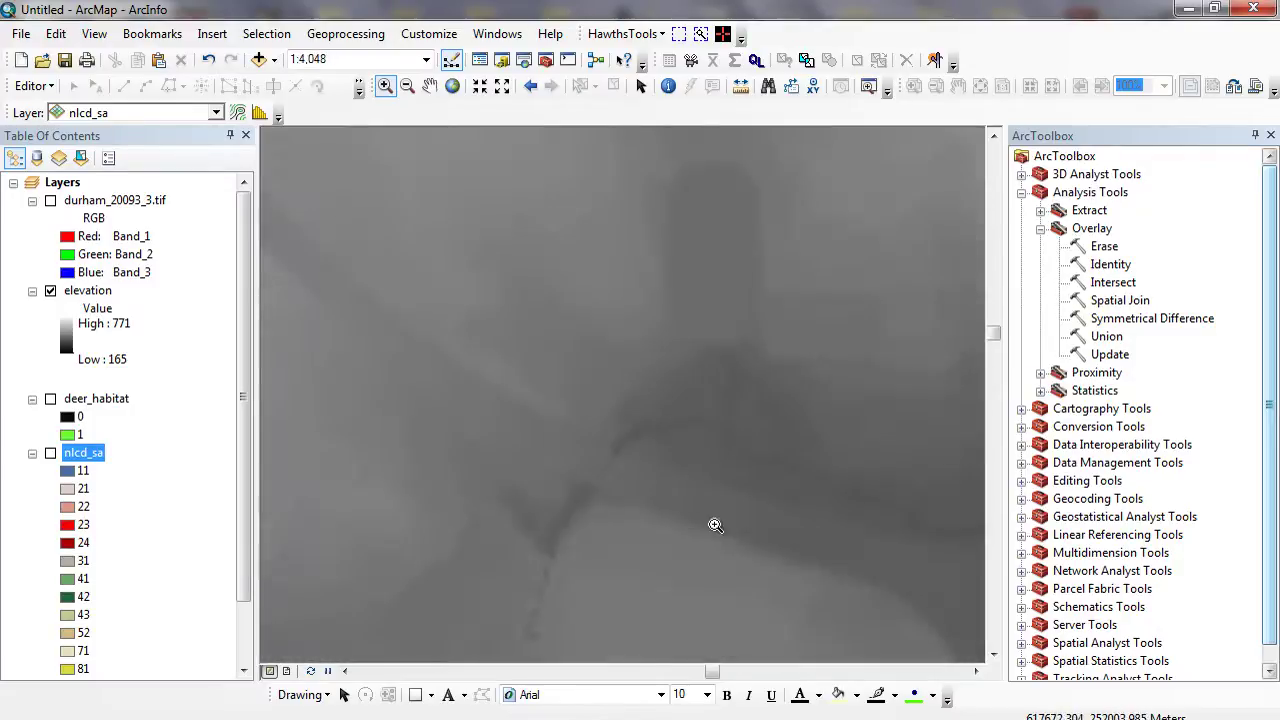
click(708, 473)
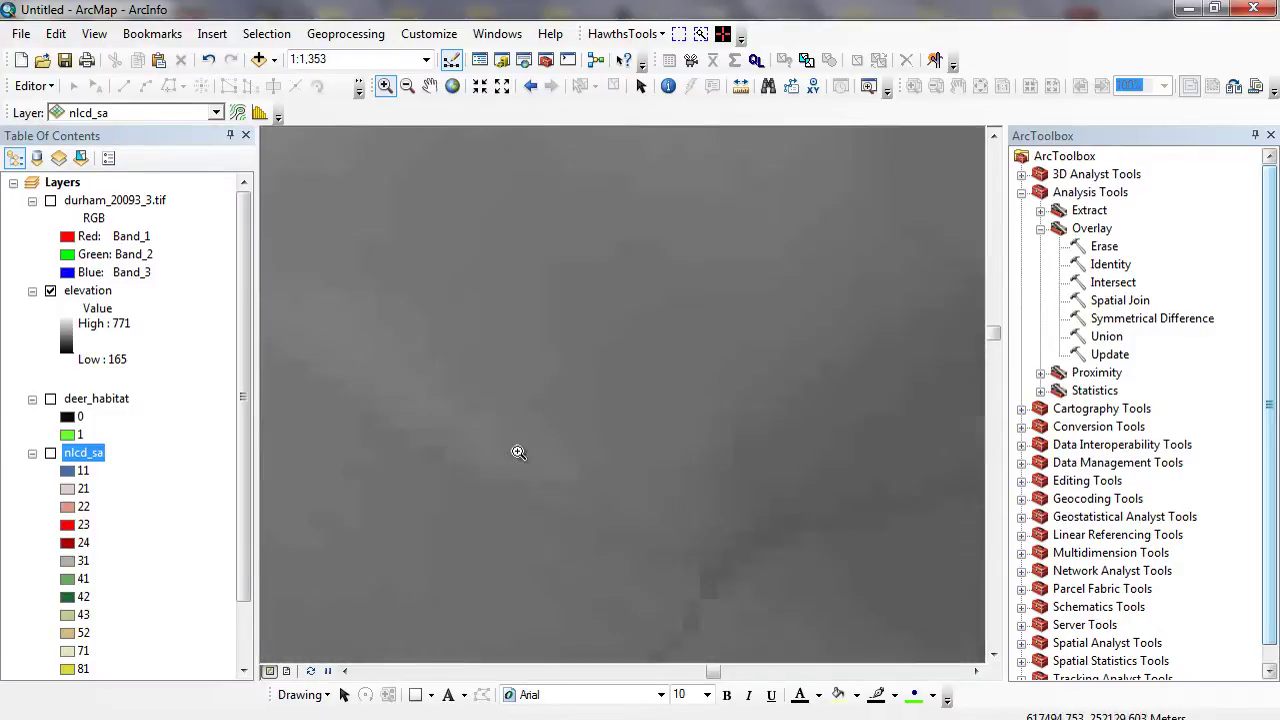
click(575, 488)
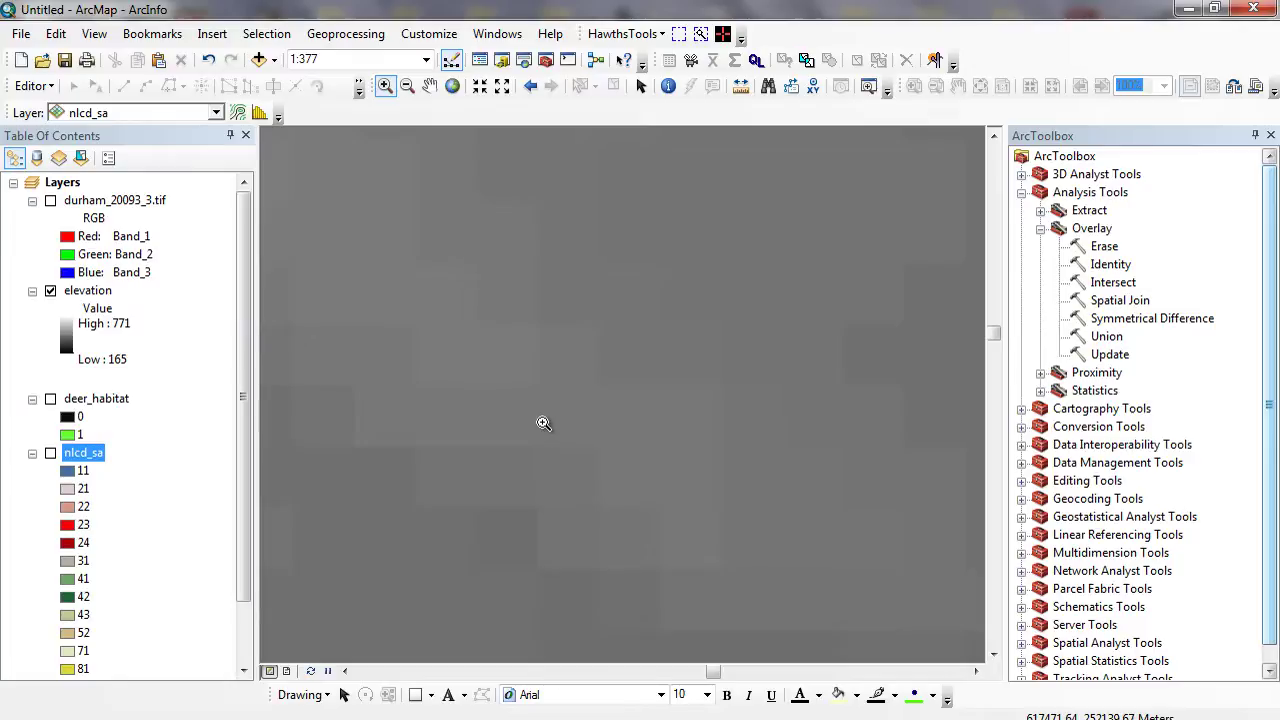
click(100, 291)
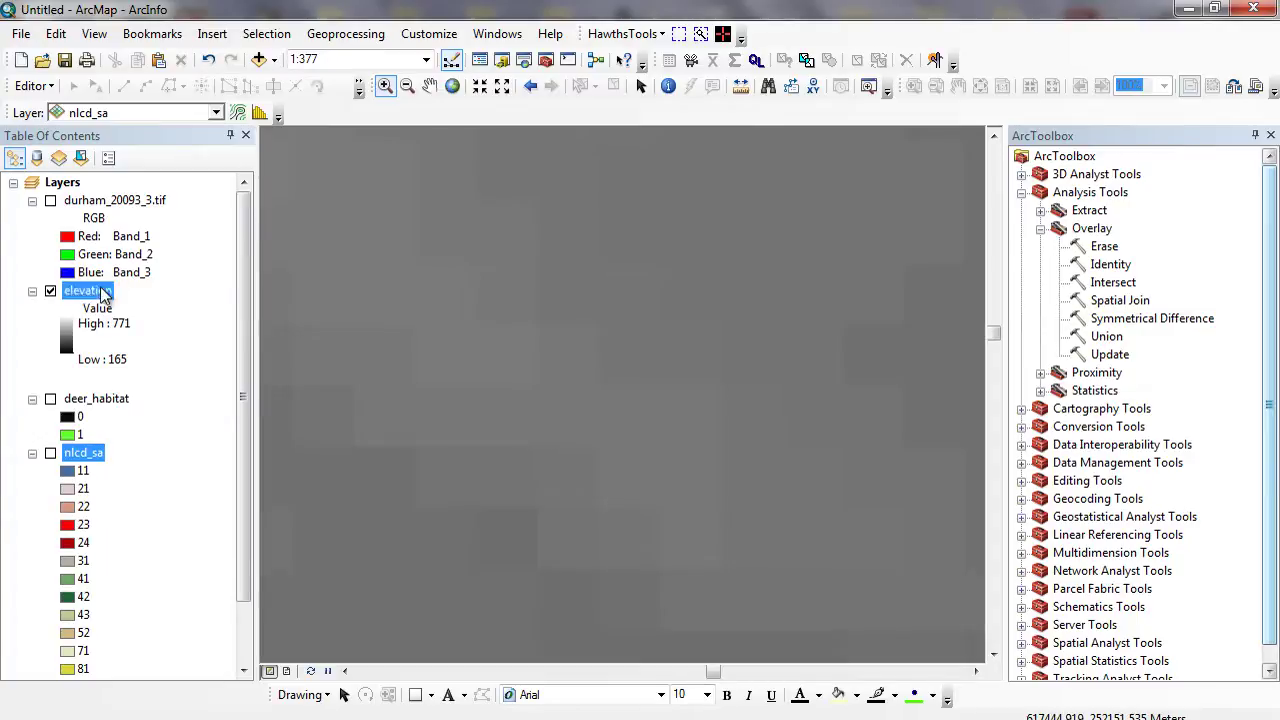
right_click(100, 291)
click(140, 580)
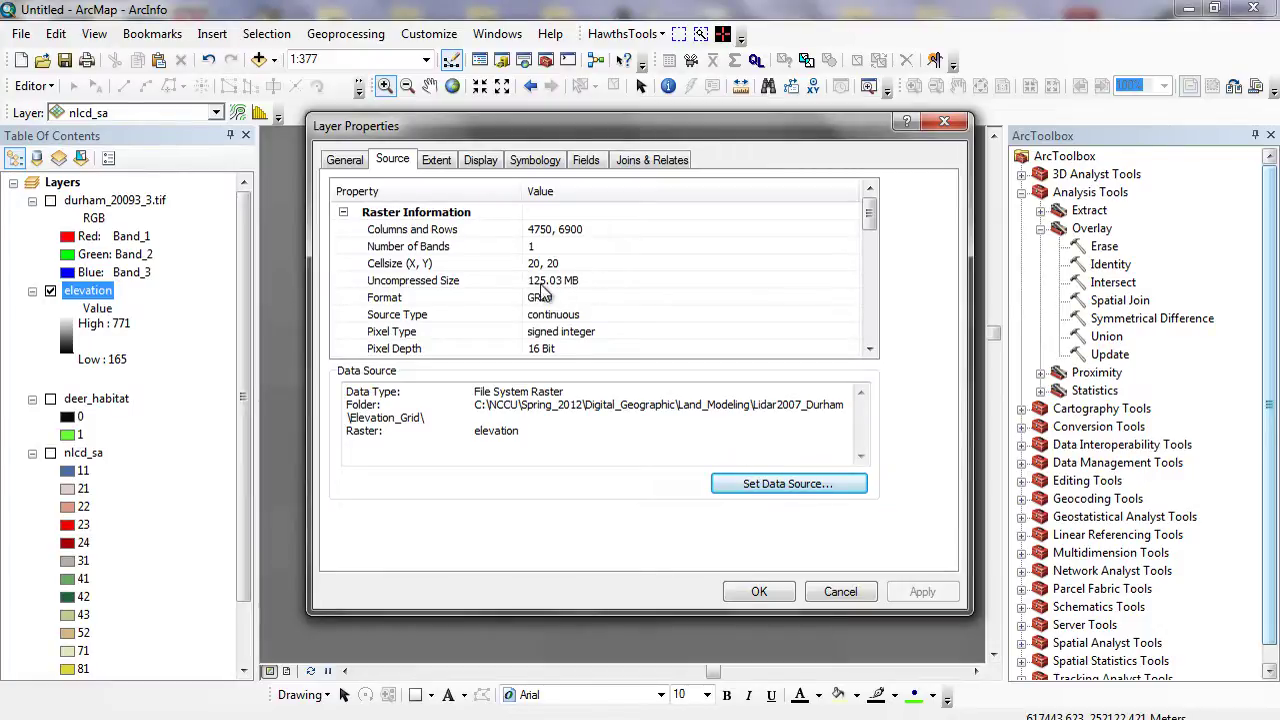
click(871, 348)
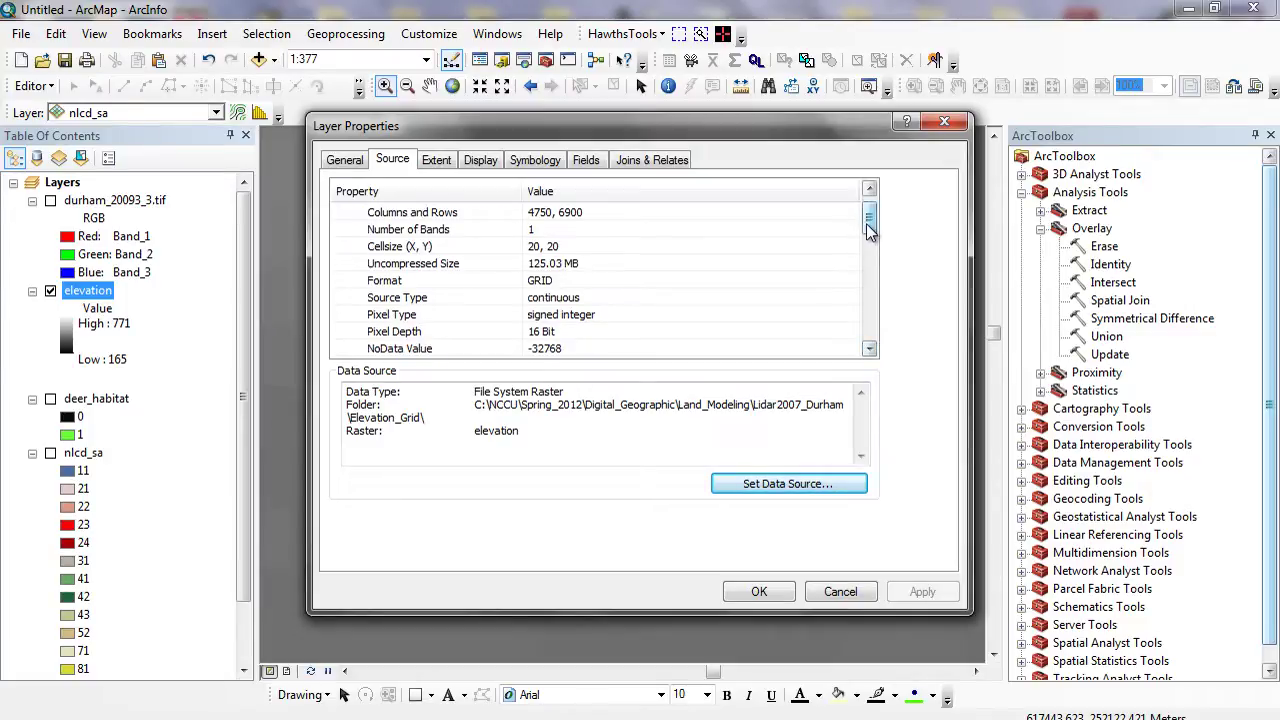
drag(866, 223, 866, 217)
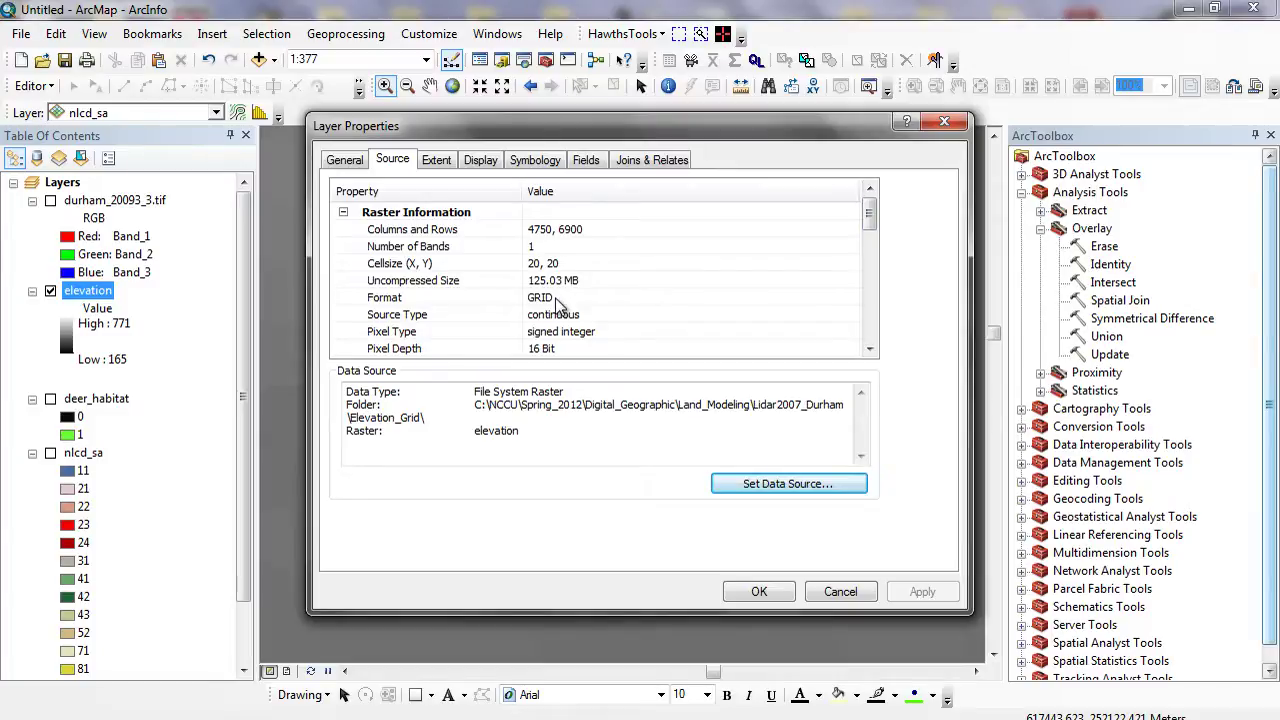
drag(870, 216, 871, 318)
- Hide elevation, show durham_20093_3.tif, and zoom out to find the aerial image
click(759, 591)
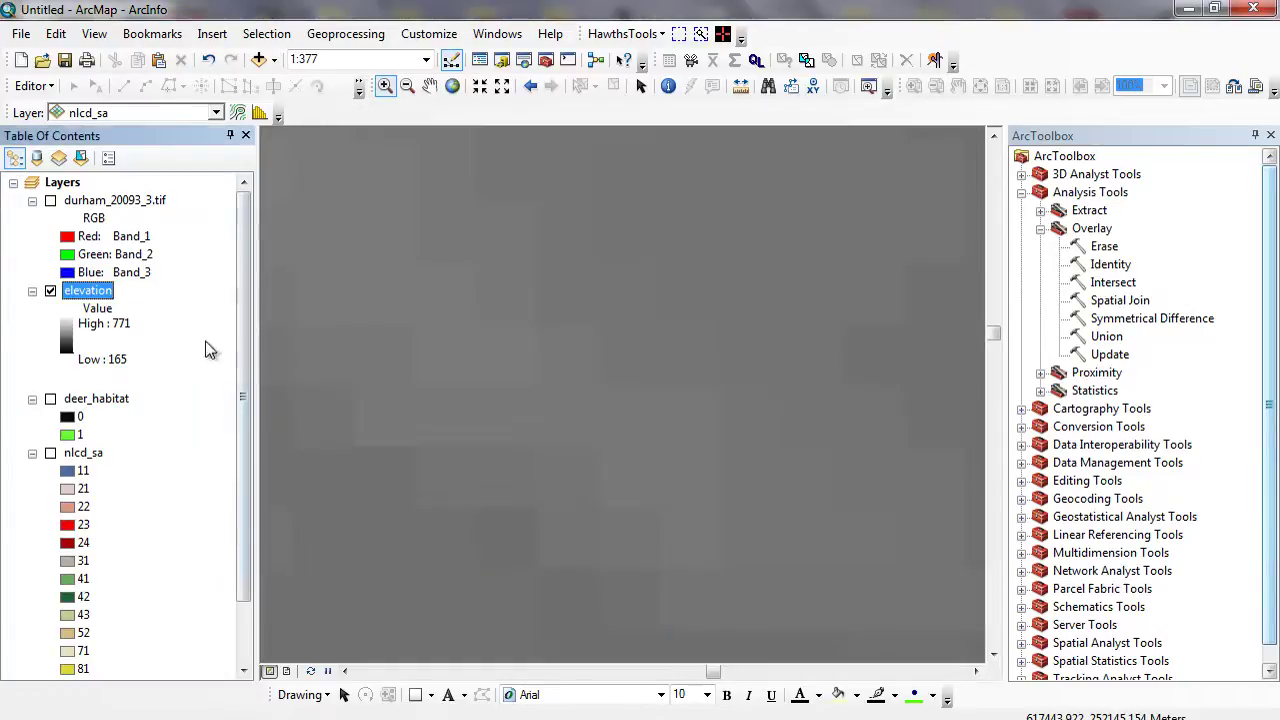
click(50, 290)
click(50, 200)
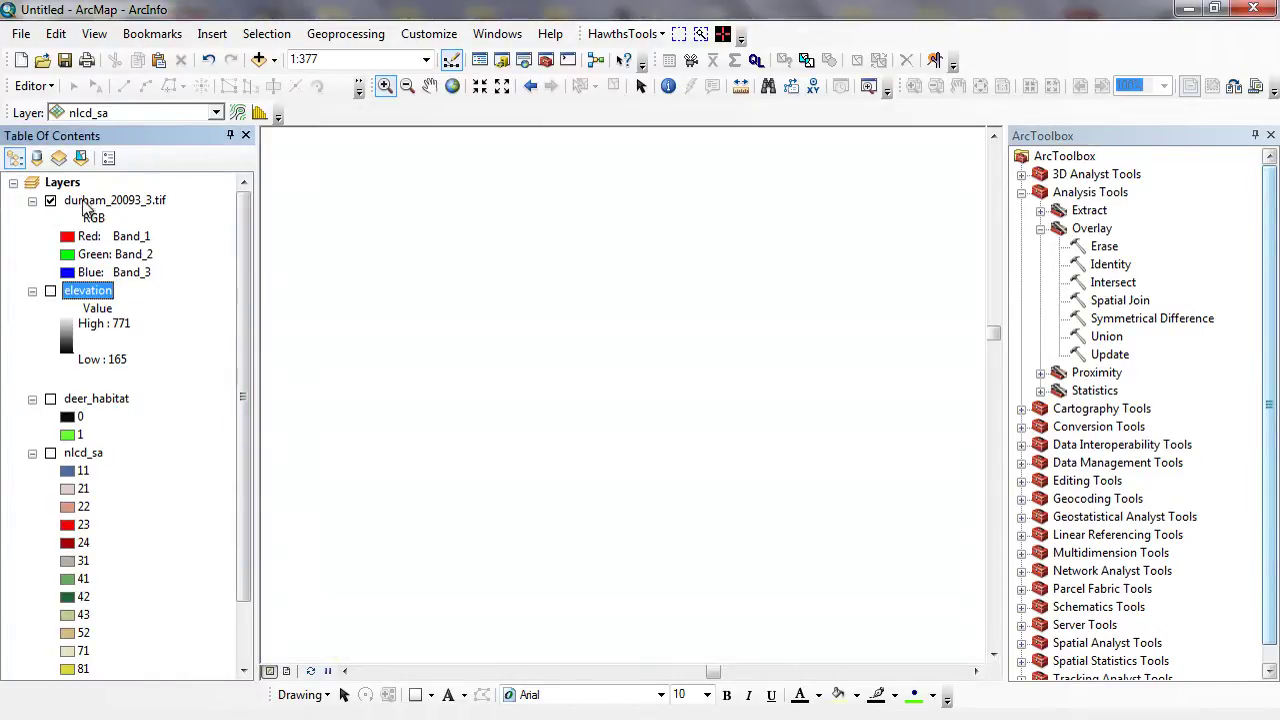
click(407, 85)
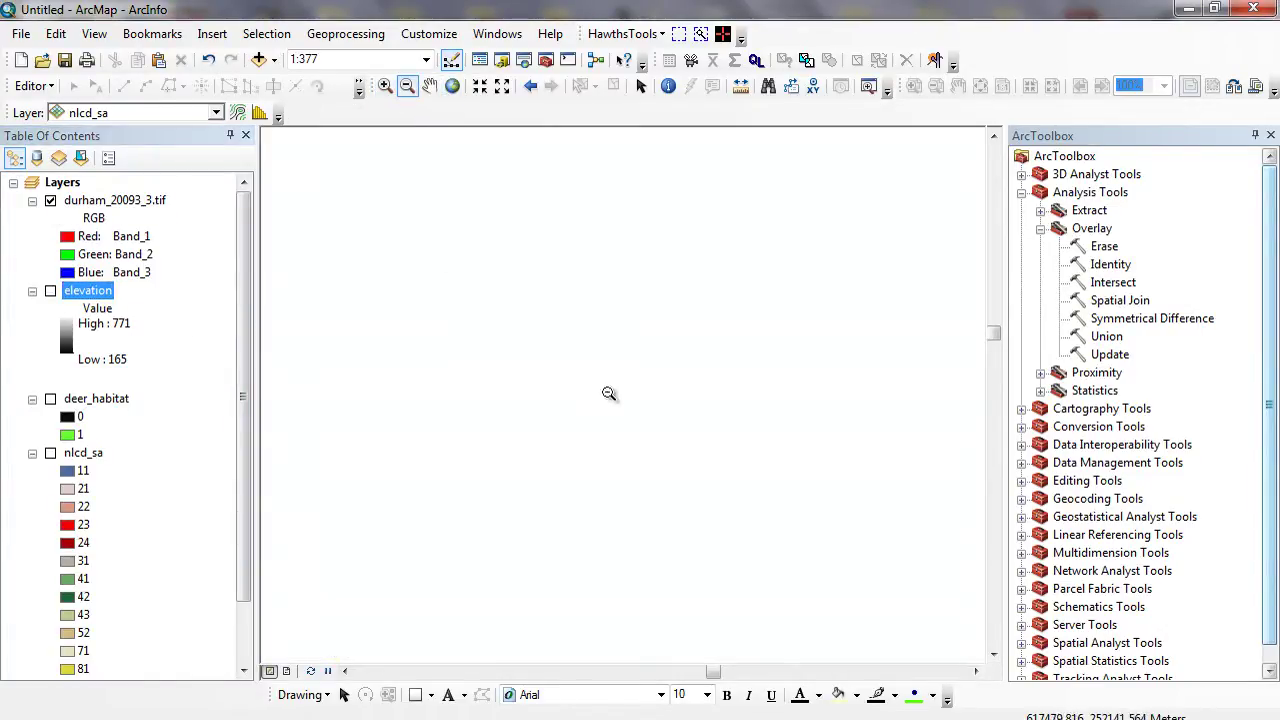
click(837, 548)
drag(640, 340, 860, 491)
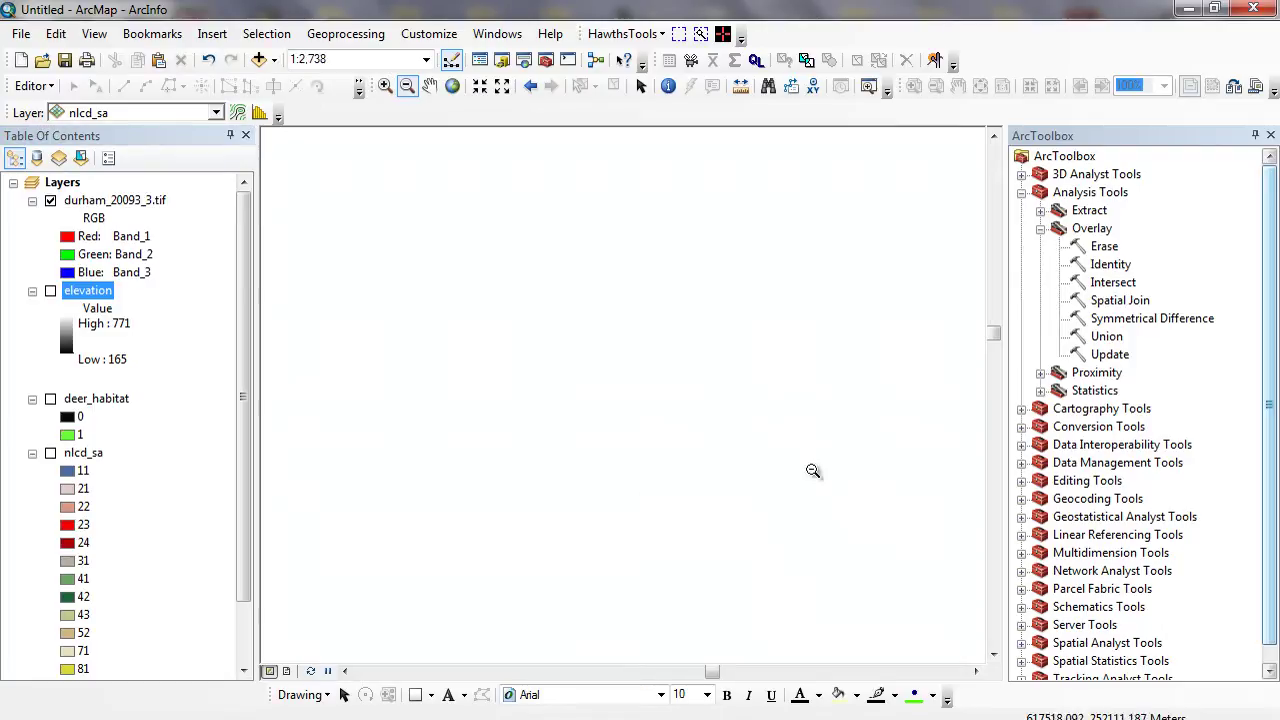
click(776, 525)
click(746, 471)
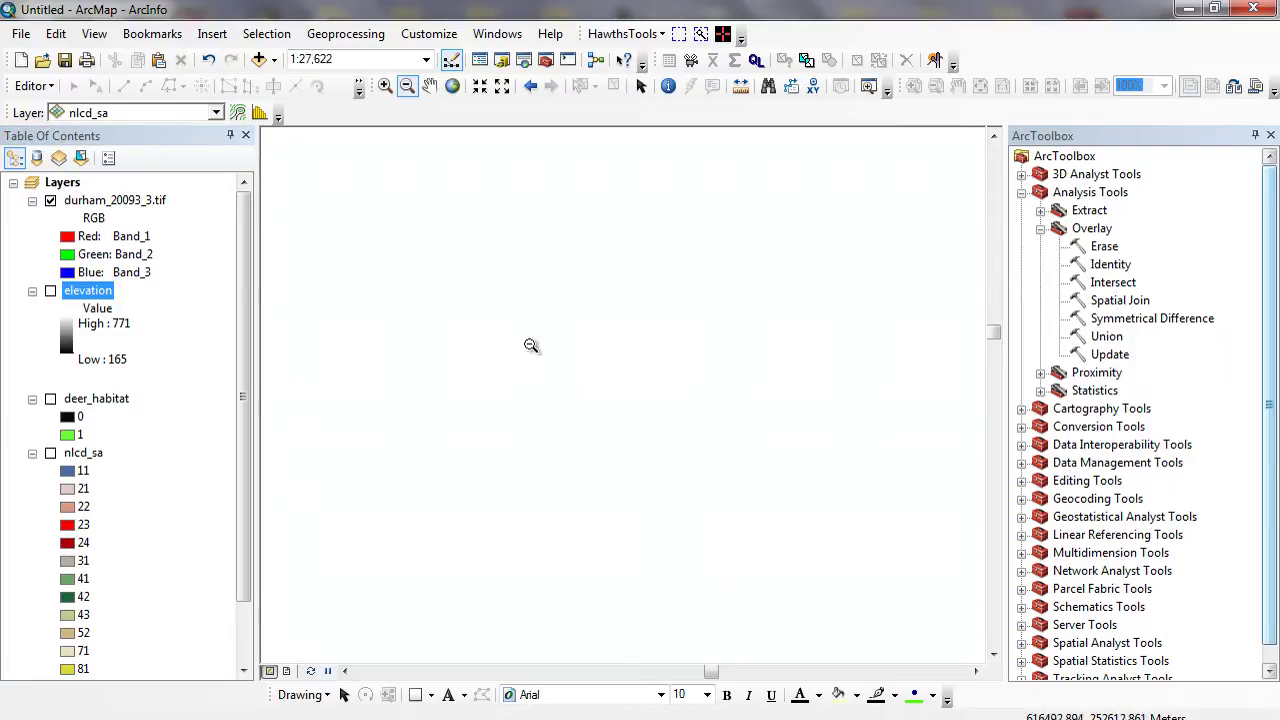
- Zoom to the durham_20093_3.tif extent, then zoom in on the campus and stadium area
right_click(130, 200)
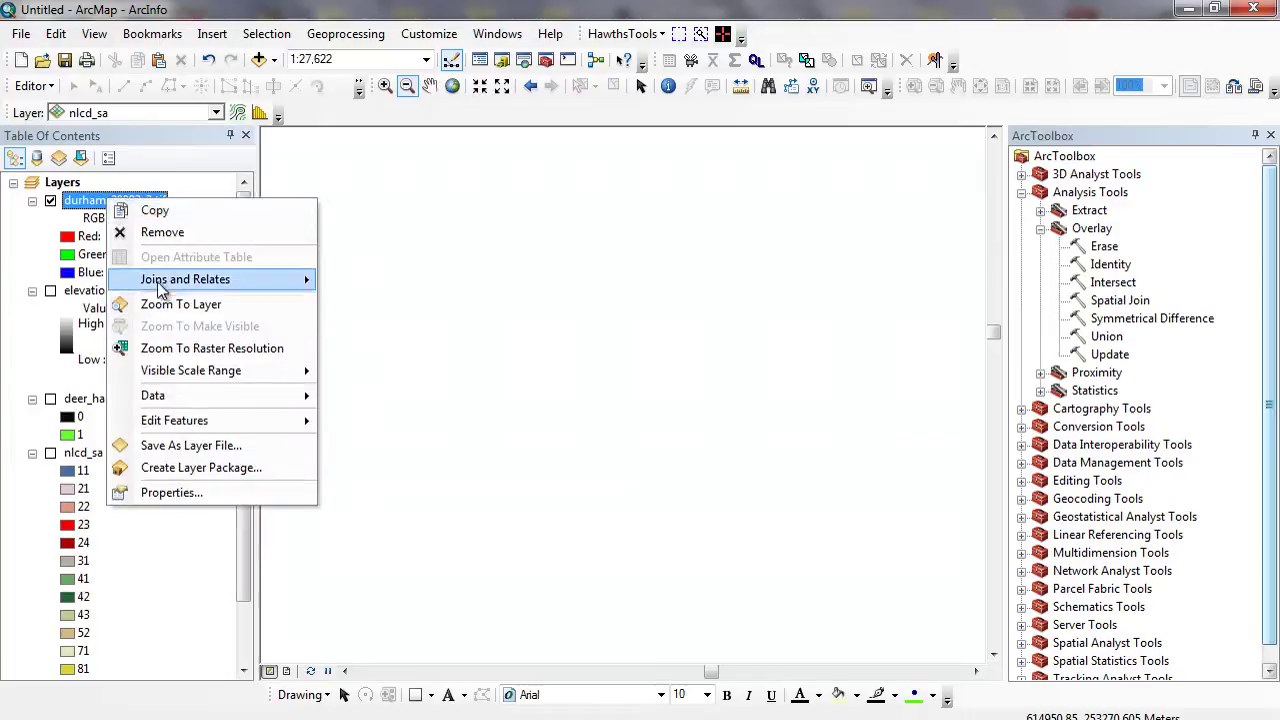
click(167, 305)
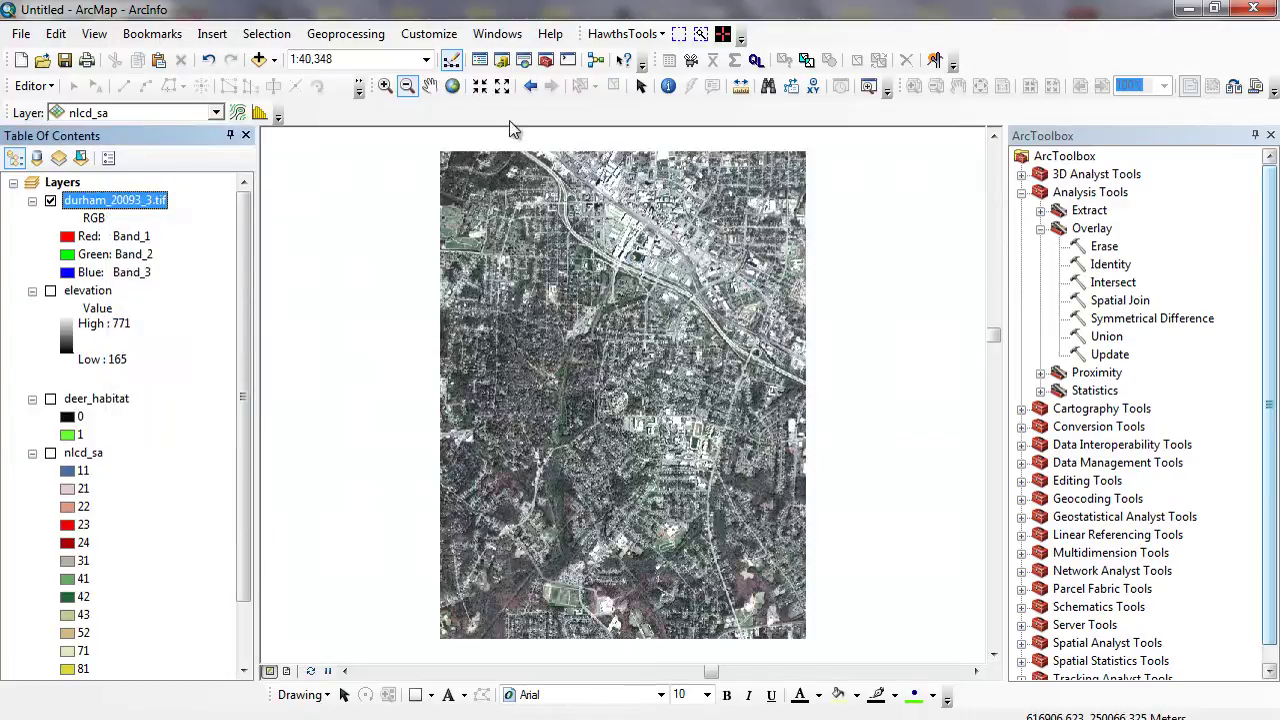
click(385, 86)
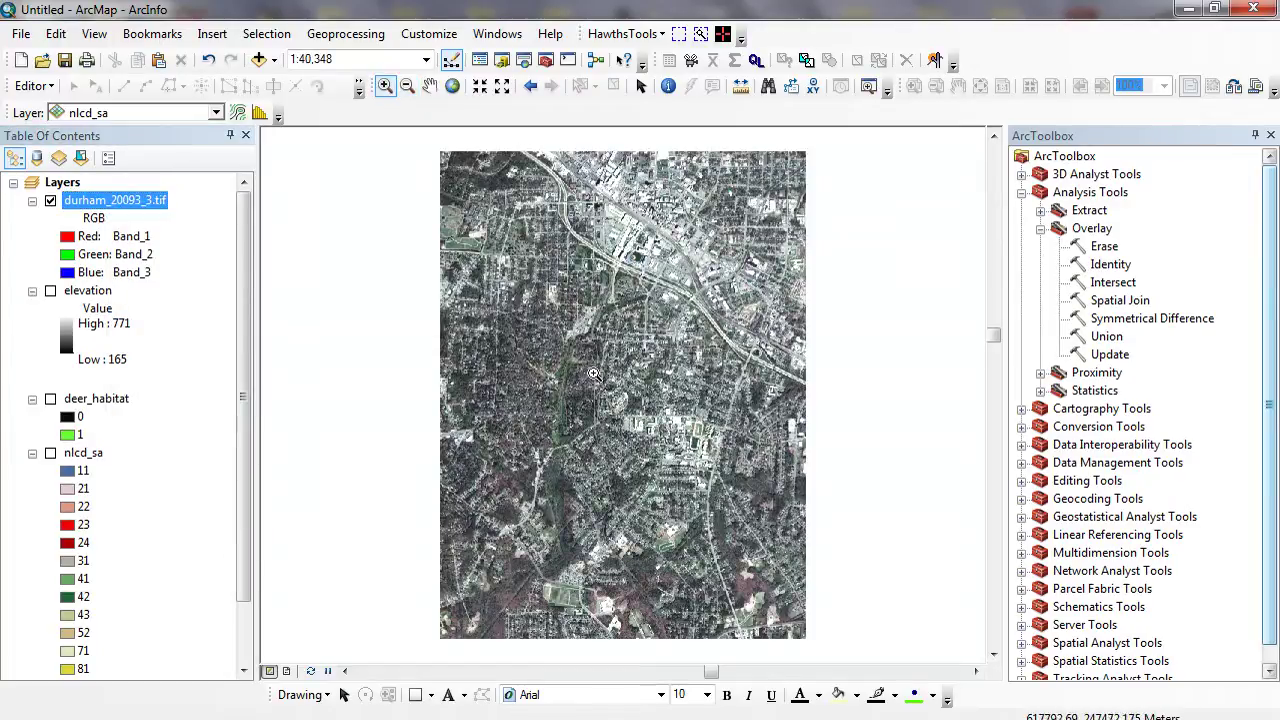
drag(769, 508, 579, 370)
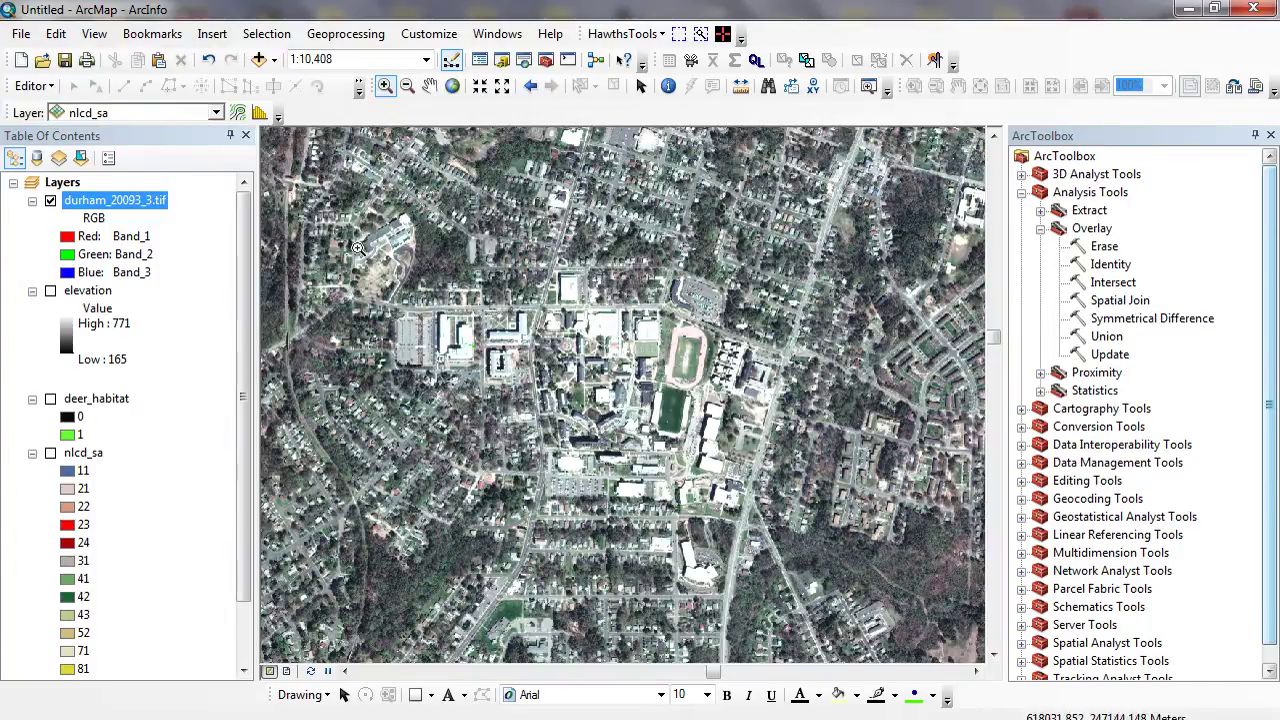
- Zoom to about 1:7,101 on the campus surrounding the running track
drag(358, 234, 838, 527)
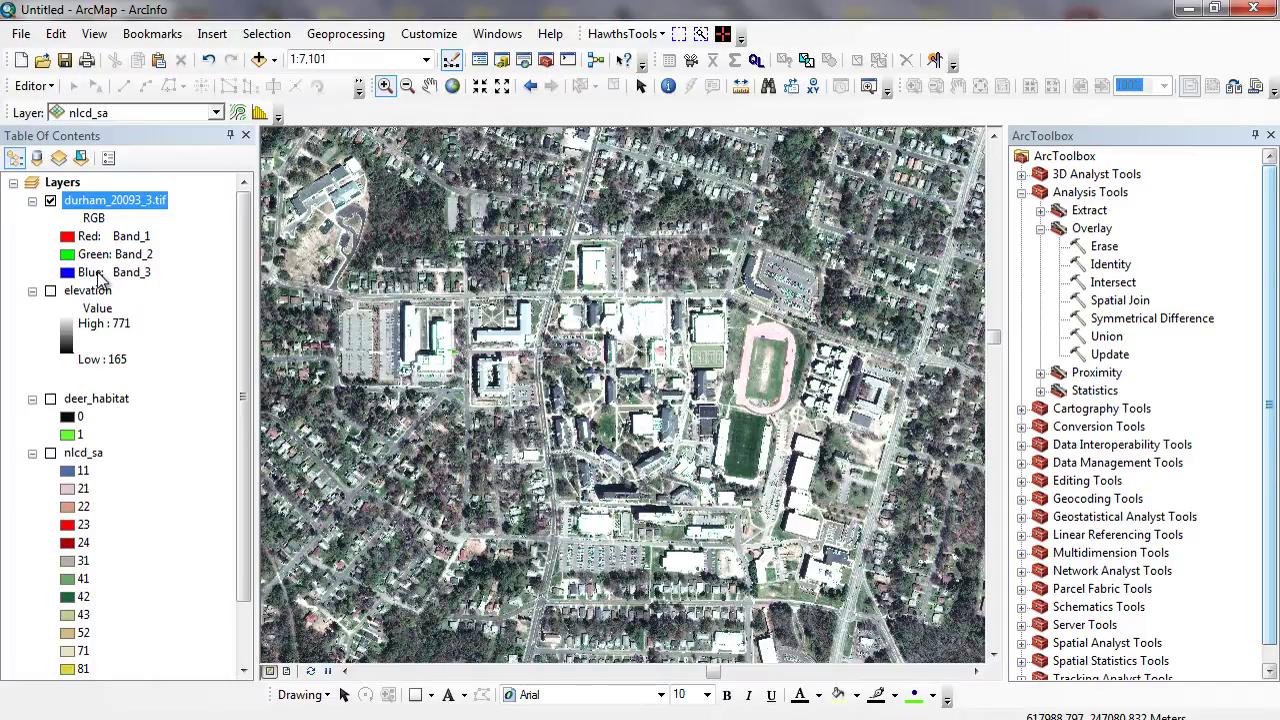
right_click(143, 205)
click(190, 494)
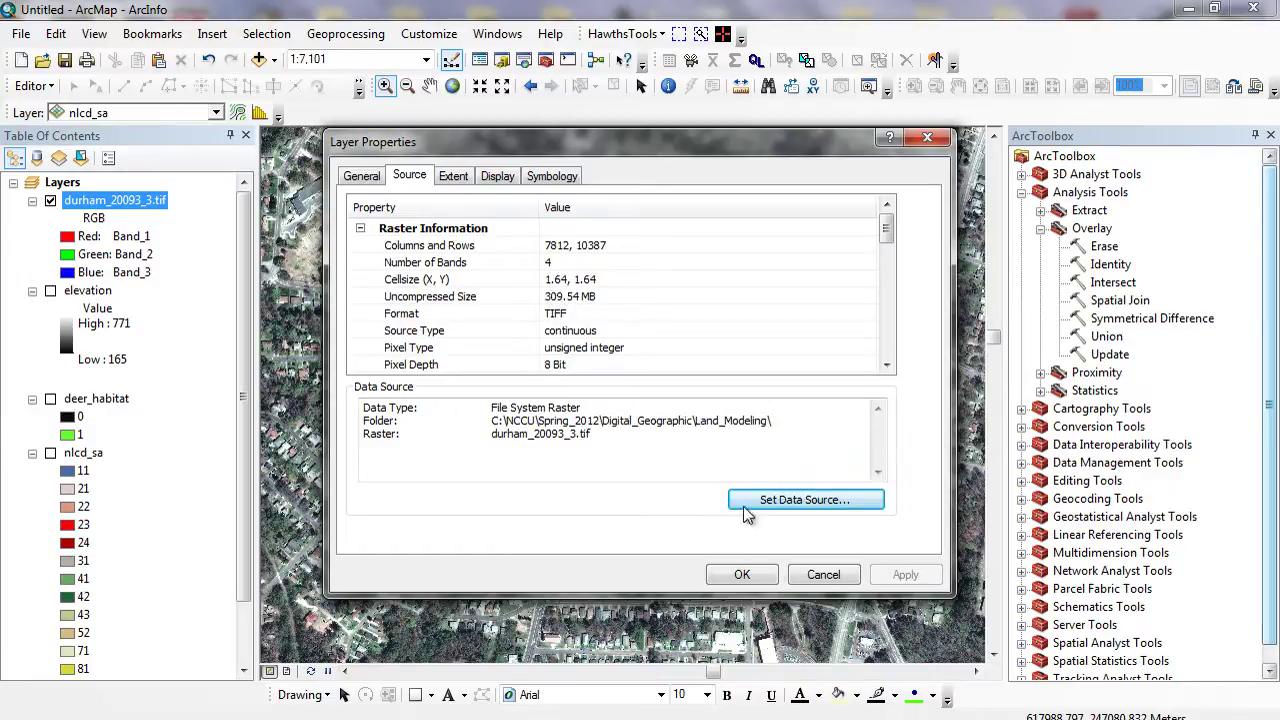
click(745, 574)
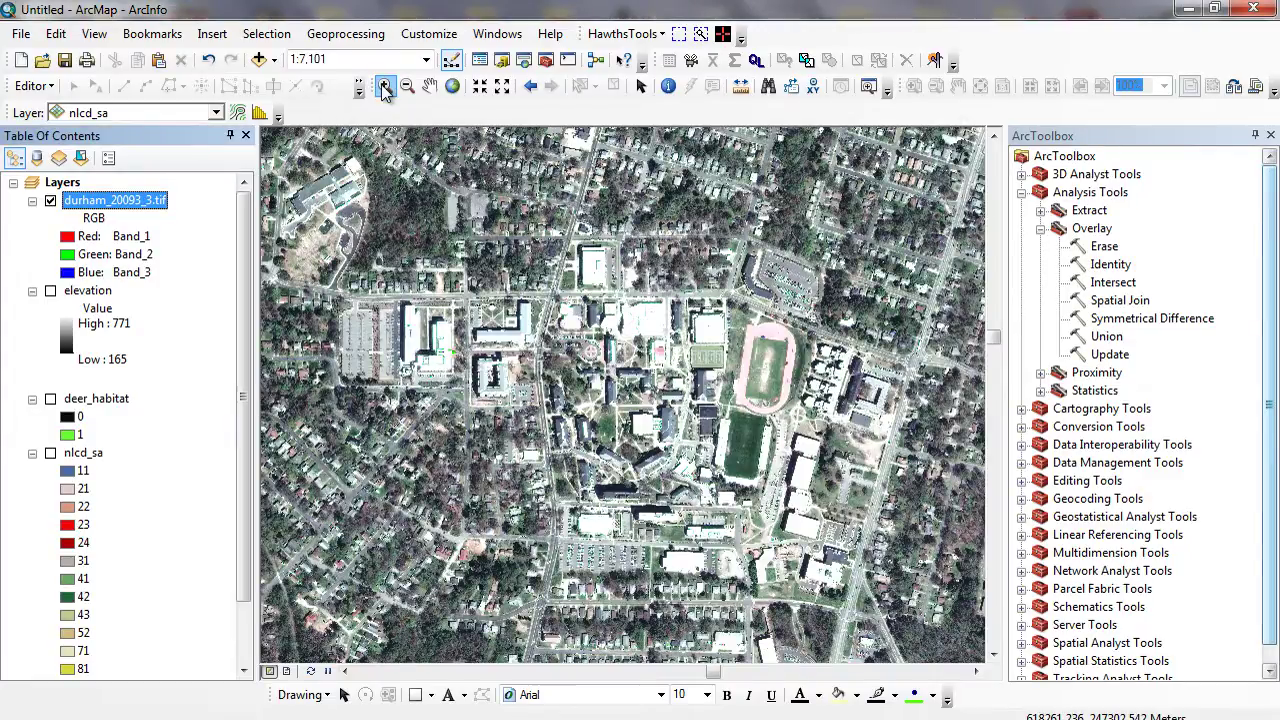
- Zoom to about 1:823 over the parking lots and rooftops to reveal the image pixels
drag(370, 318, 452, 388)
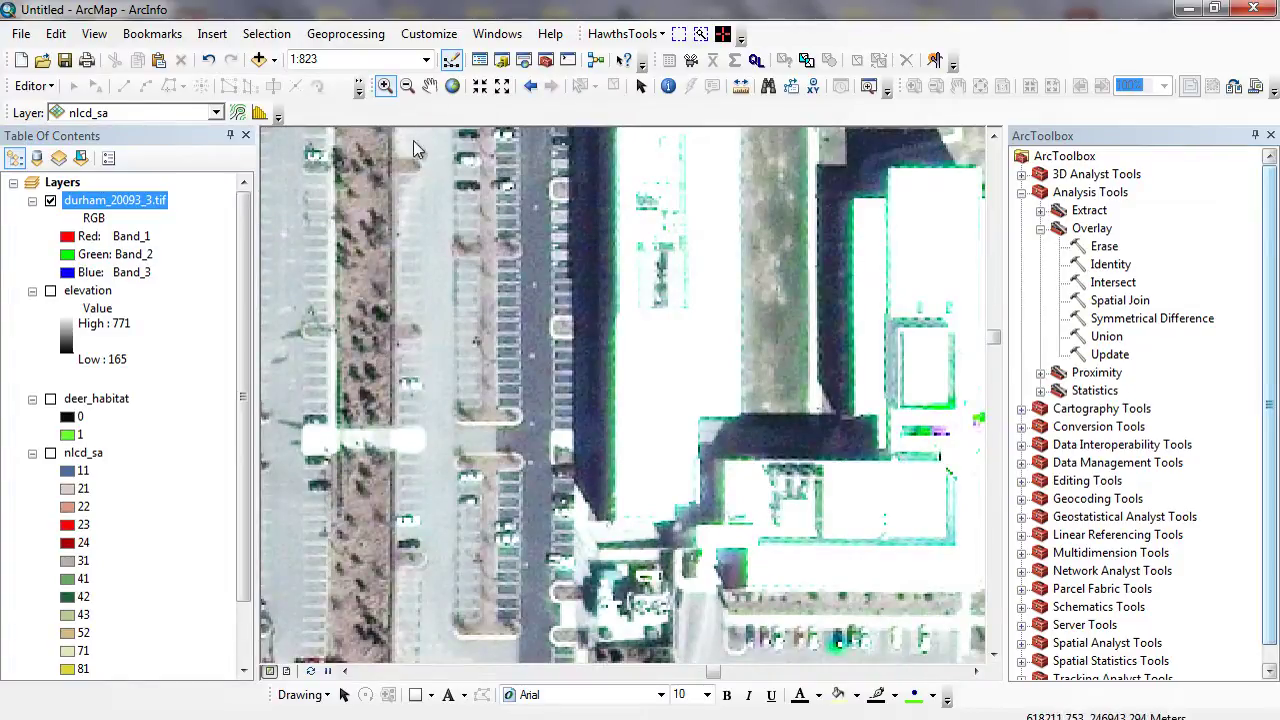
- Show nlcd_sa and frame the whole land cover raster at about 1:839,181
click(451, 89)
click(50, 453)
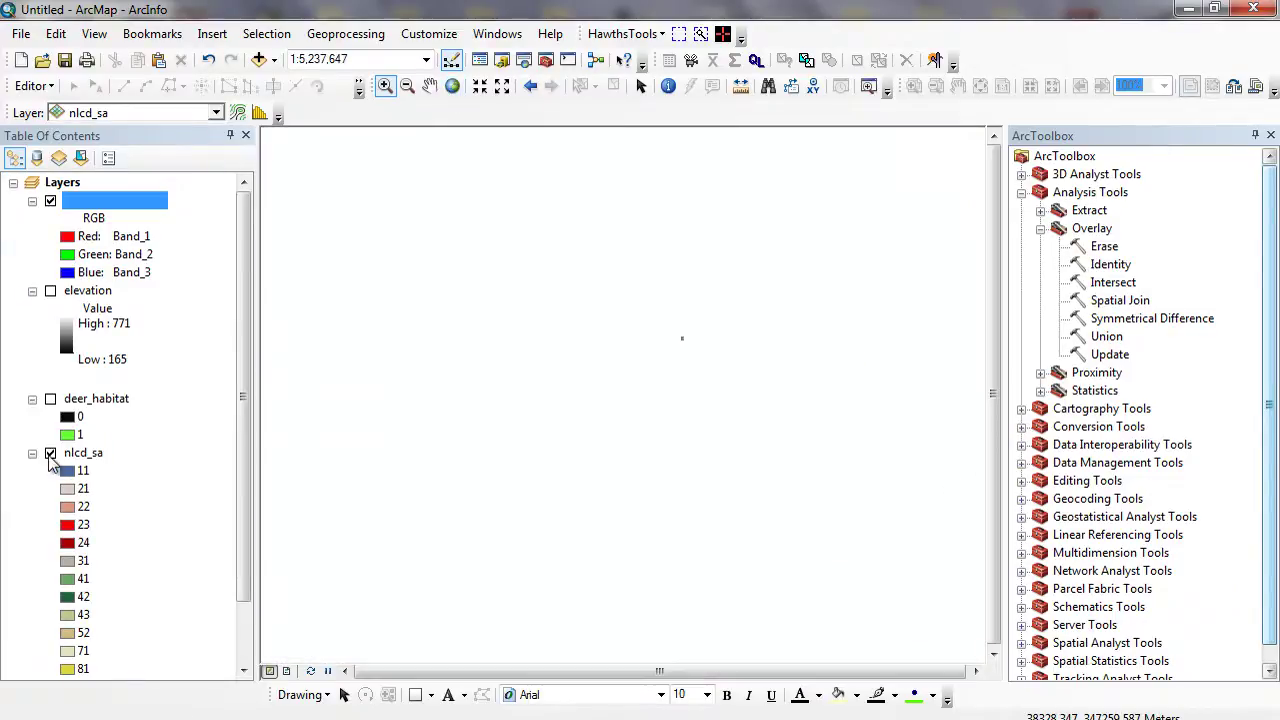
drag(612, 288, 731, 372)
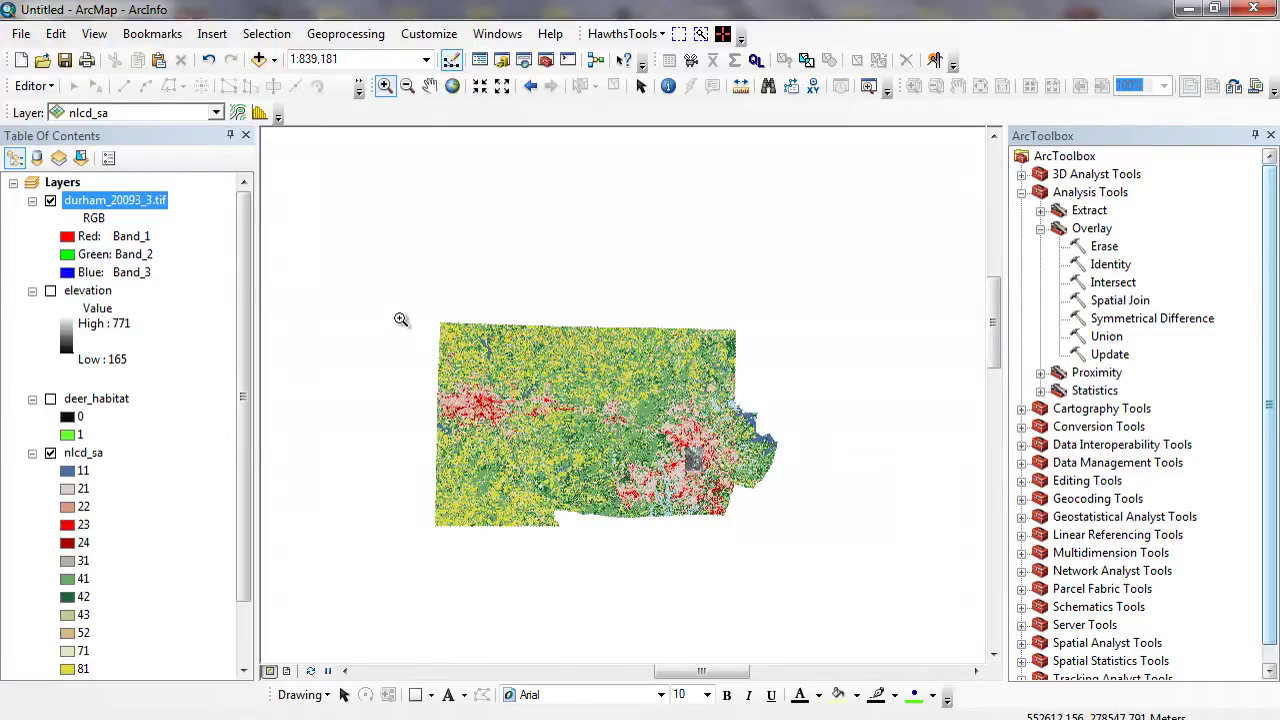
- Select the nlcd_sa, deer_habitat, elevation and durham_20093_3.tif layers in turn
click(85, 453)
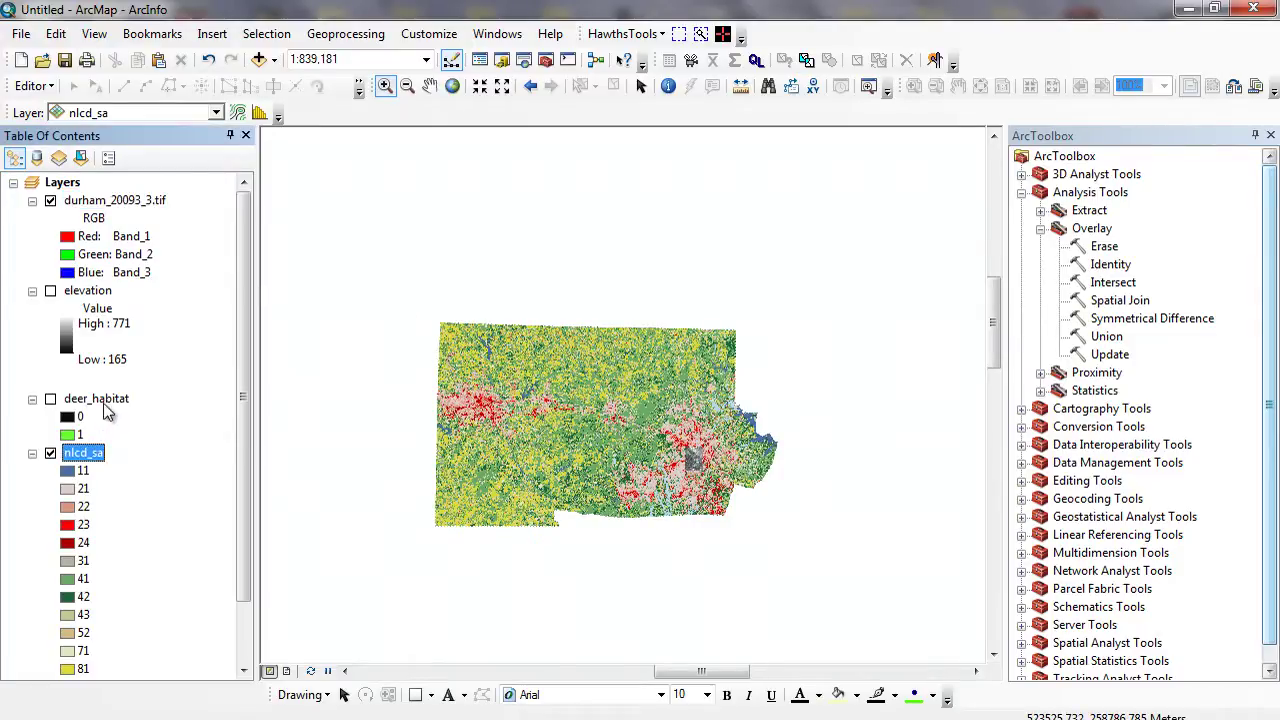
click(106, 402)
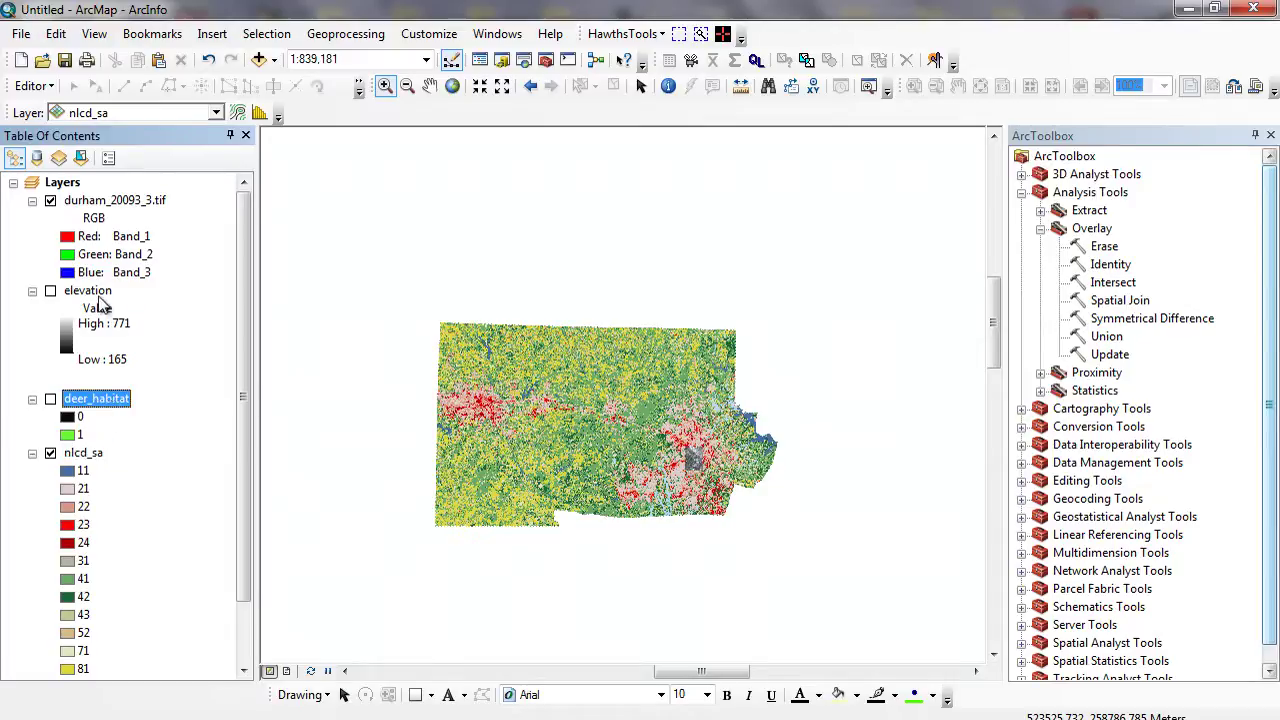
click(100, 294)
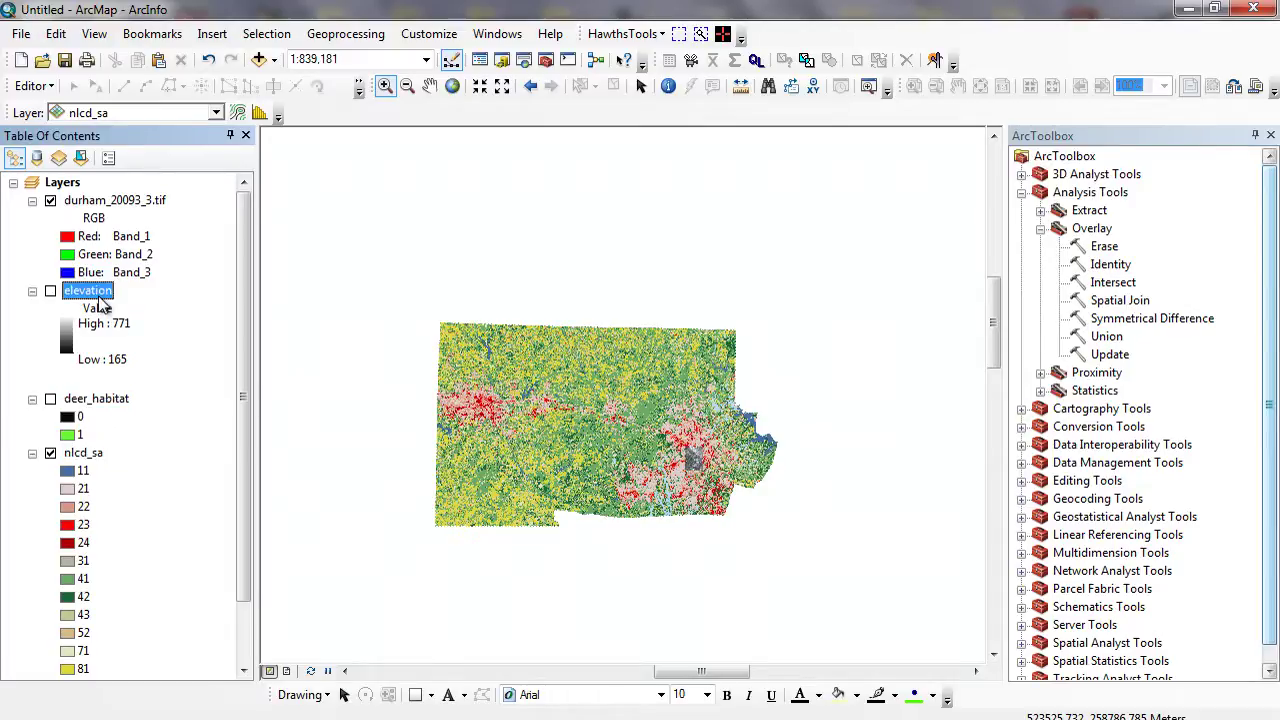
click(140, 203)
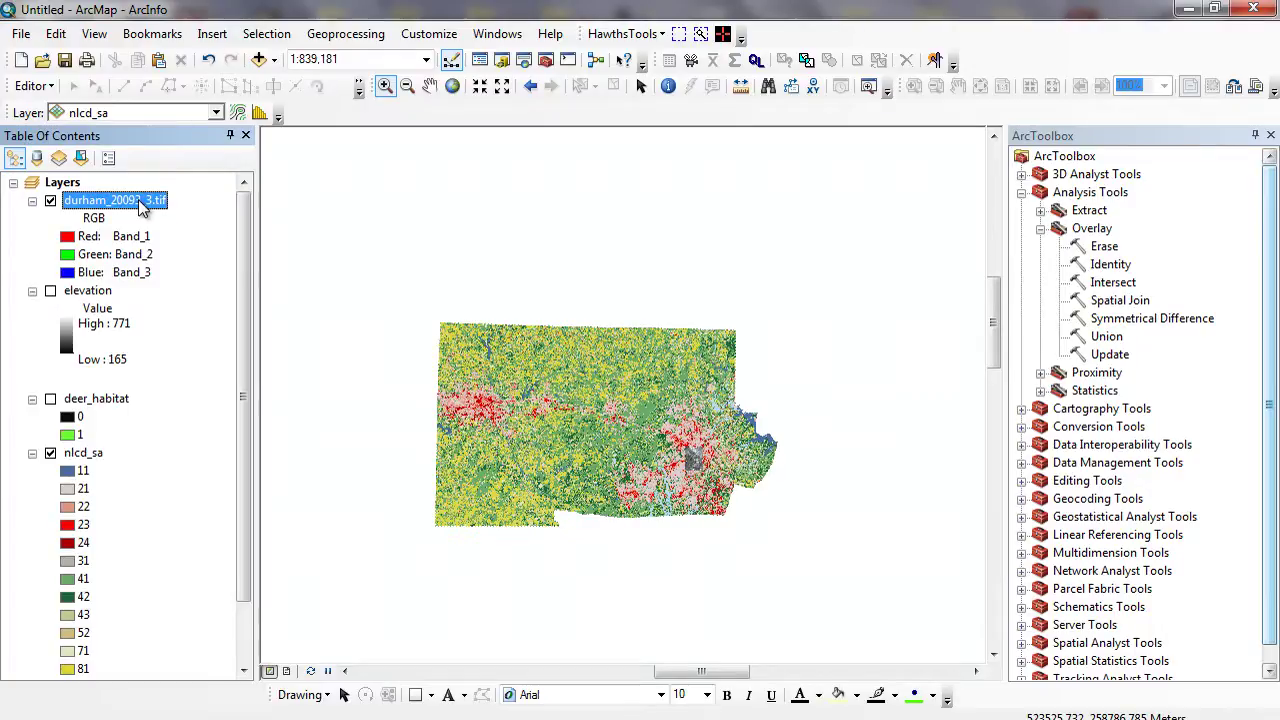